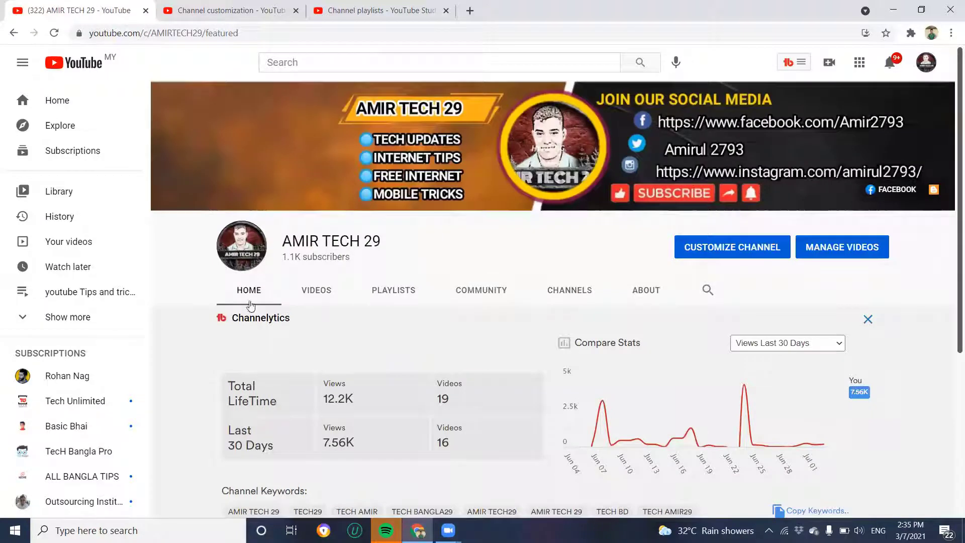
Step: Examine the channel's home page, including its statistics, channel keywords and uploaded videos
{"action": "scroll", "coordinate": [361, 378], "scroll_direction": "down", "scroll_amount": 5}
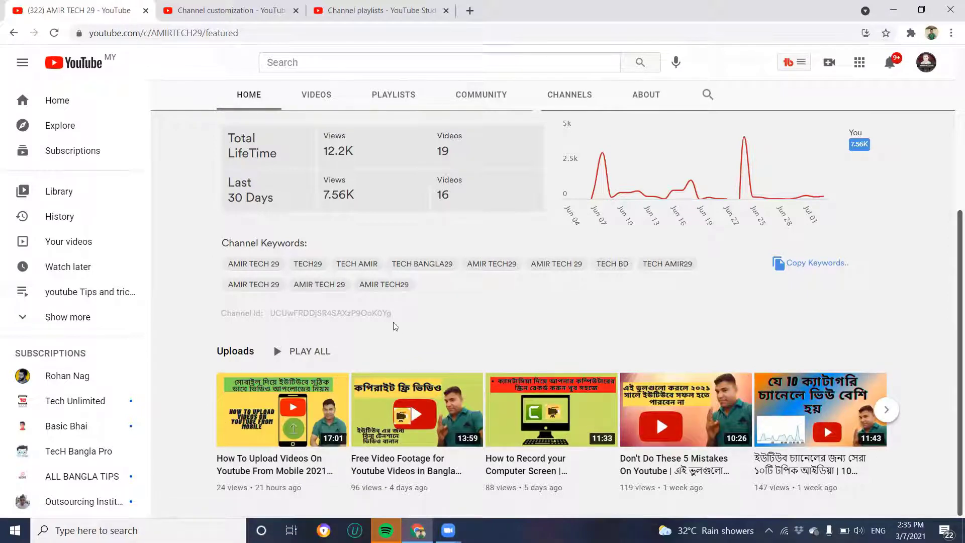
{"action": "mouse_move", "coordinate": [376, 403]}
{"action": "mouse_move", "coordinate": [281, 409]}
{"action": "scroll", "coordinate": [347, 502], "scroll_direction": "up", "scroll_amount": 1}
{"action": "scroll", "coordinate": [347, 503], "scroll_direction": "up", "scroll_amount": 5}
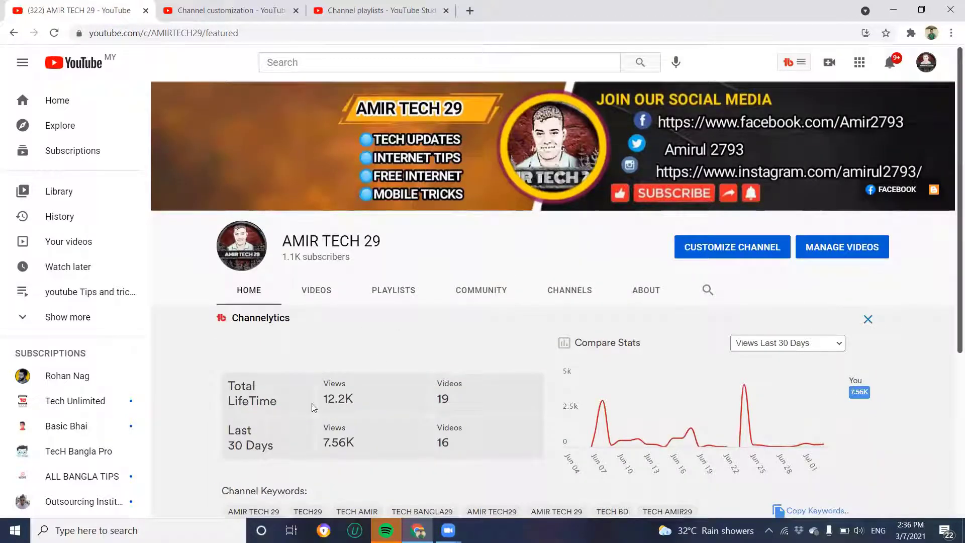
{"action": "scroll", "coordinate": [377, 431], "scroll_direction": "down", "scroll_amount": 5}
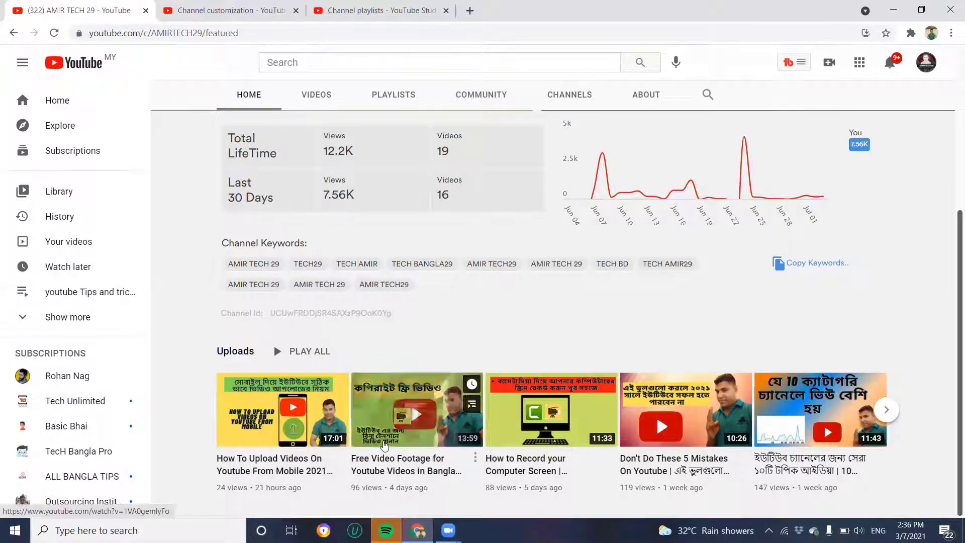
{"action": "scroll", "coordinate": [385, 445], "scroll_direction": "up", "scroll_amount": 4}
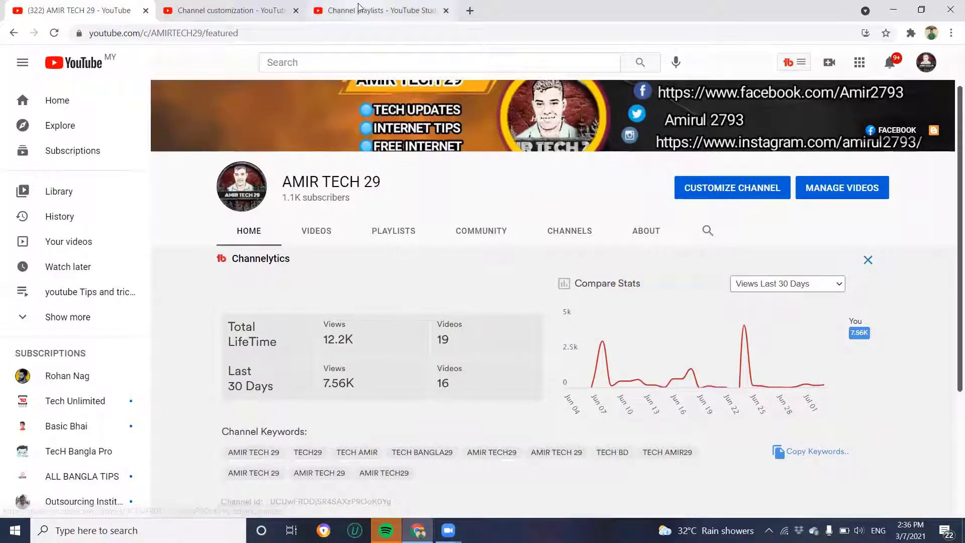
Step: Switch to the channel playlists in YouTube Studio and create an unlisted playlist titled "youtube tips tricks"
{"action": "left_click", "coordinate": [372, 11]}
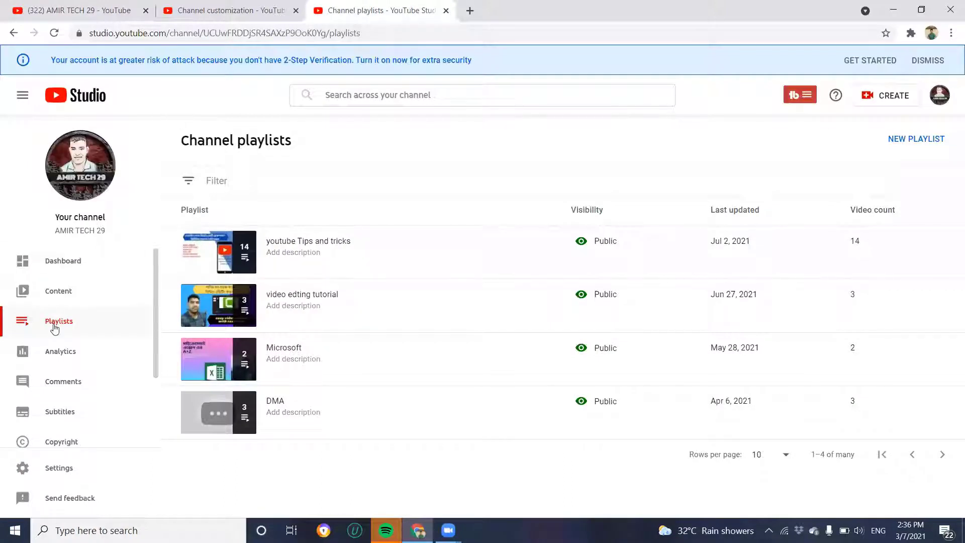
{"action": "scroll", "coordinate": [62, 329], "scroll_direction": "down", "scroll_amount": 2}
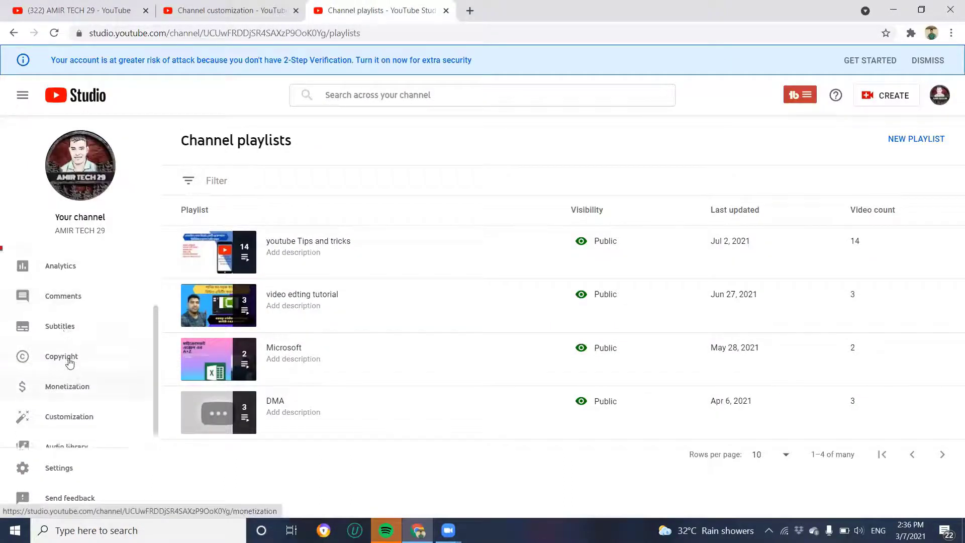
{"action": "scroll", "coordinate": [70, 362], "scroll_direction": "up", "scroll_amount": 2}
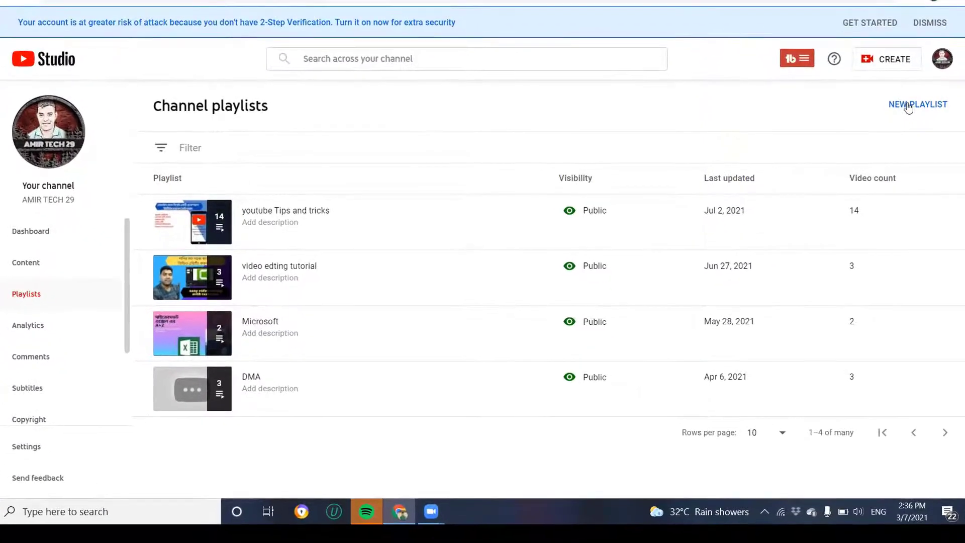
{"action": "left_click", "coordinate": [908, 107]}
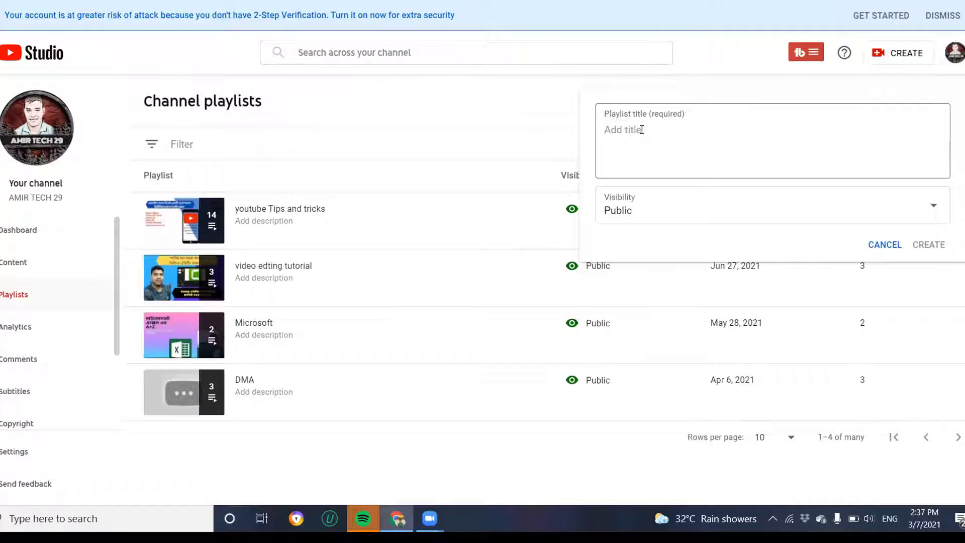
{"action": "left_click", "coordinate": [642, 130]}
{"action": "type", "text": "yout"}
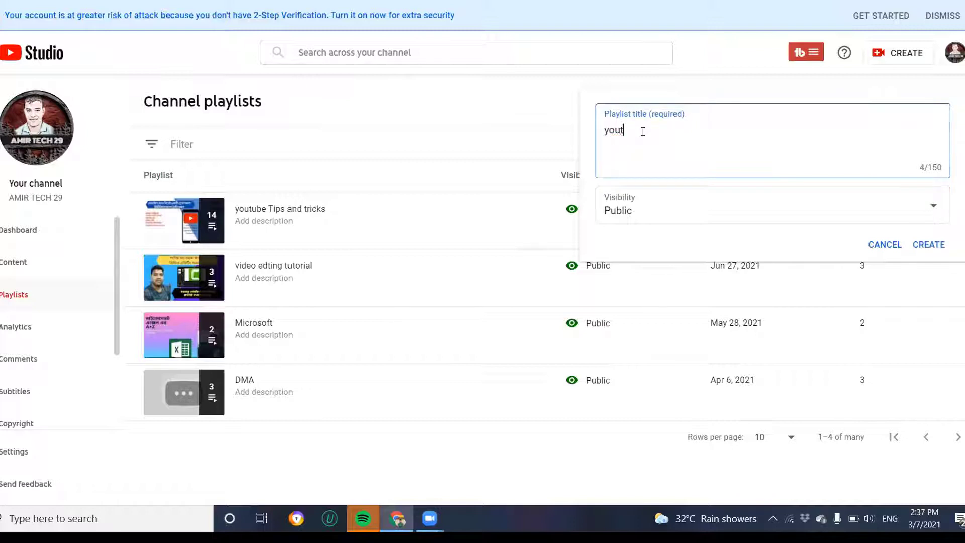
{"action": "type", "text": "ube tips tricks"}
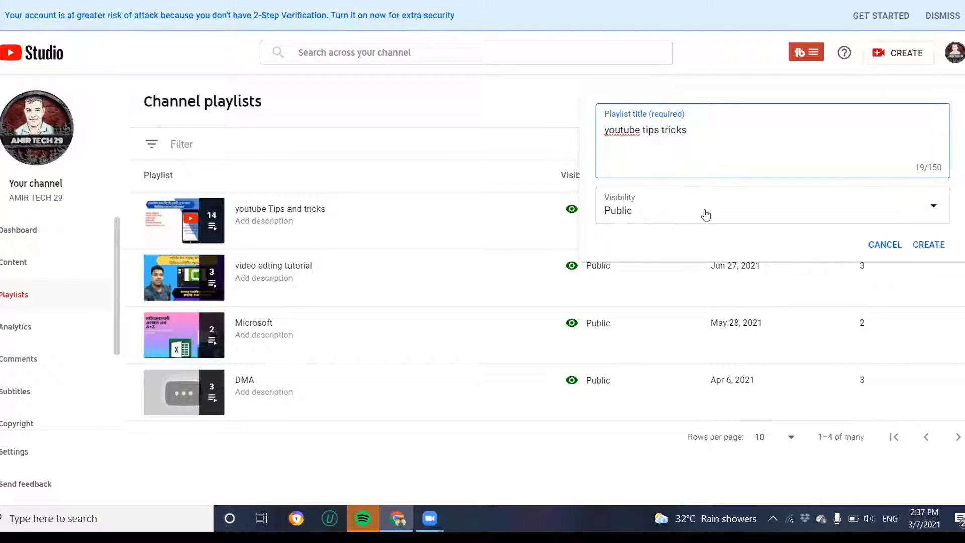
{"action": "left_click", "coordinate": [937, 213]}
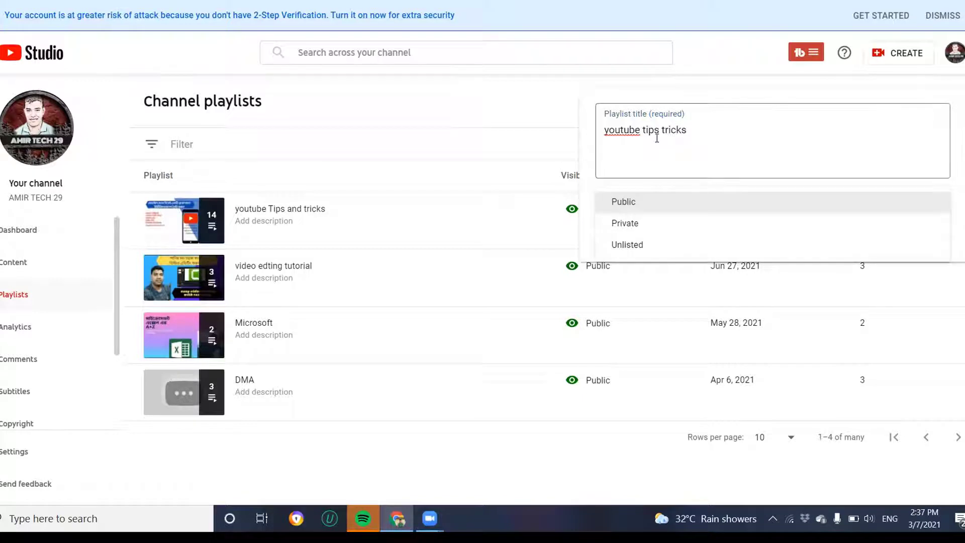
{"action": "left_click", "coordinate": [632, 244]}
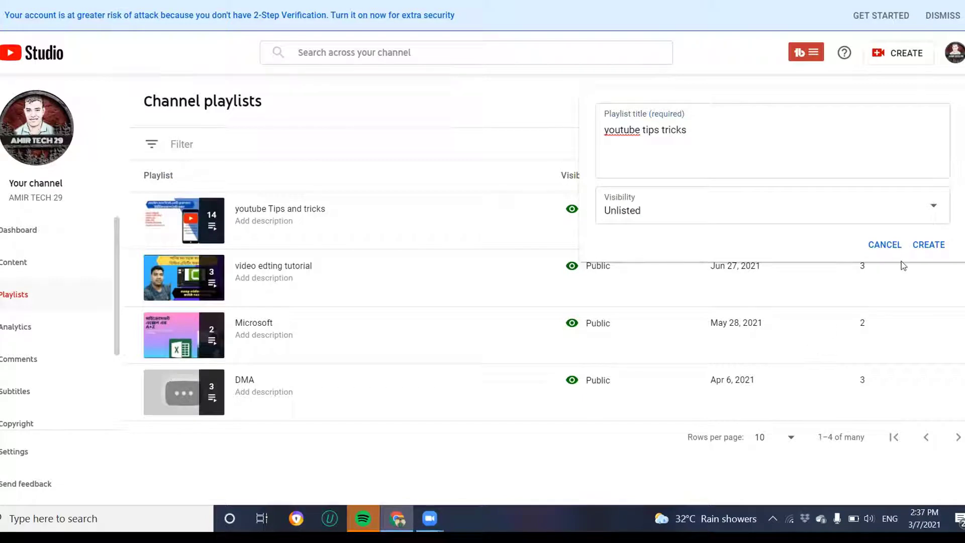
{"action": "left_click", "coordinate": [929, 245]}
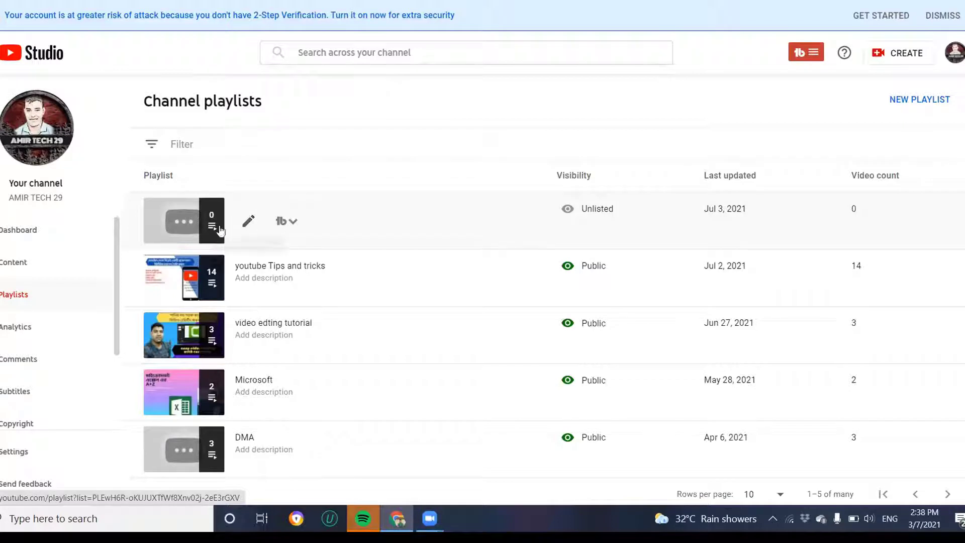
Step: Open the new playlist for editing, paste its copied heading "PLAY ALL youtube tips tricks" as the description, and save it
{"action": "left_click", "coordinate": [248, 222]}
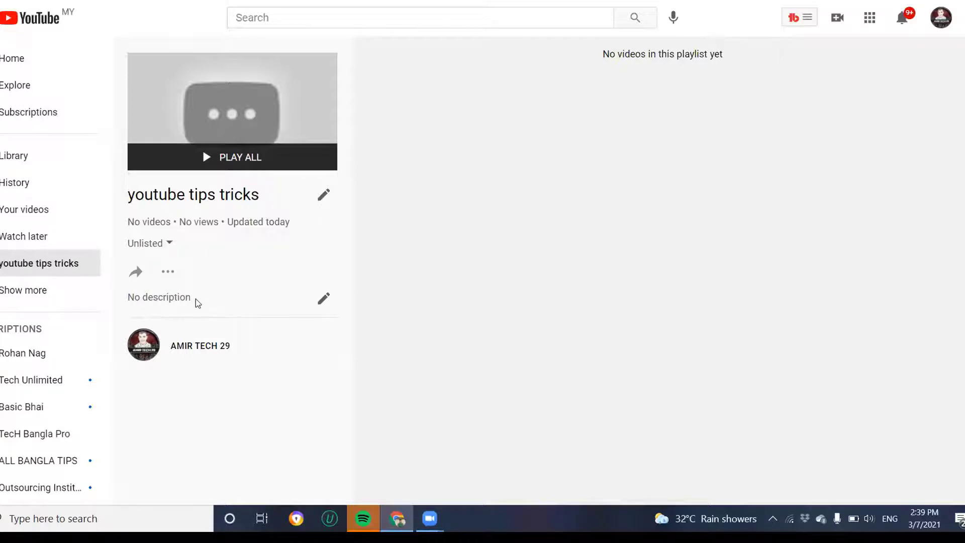
{"action": "left_click", "coordinate": [323, 302]}
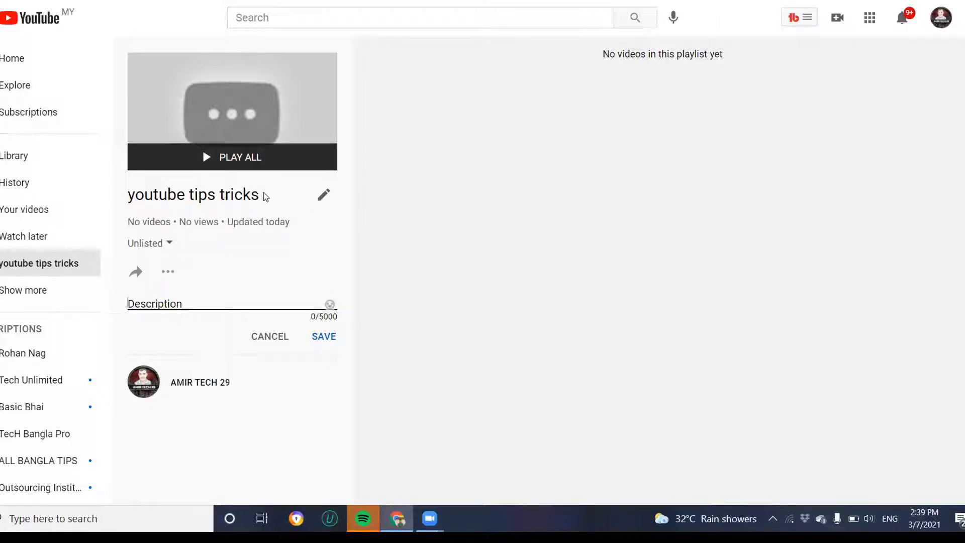
{"action": "left_click_drag", "start_coordinate": [259, 196], "coordinate": [117, 207]}
{"action": "right_click", "coordinate": [159, 199]}
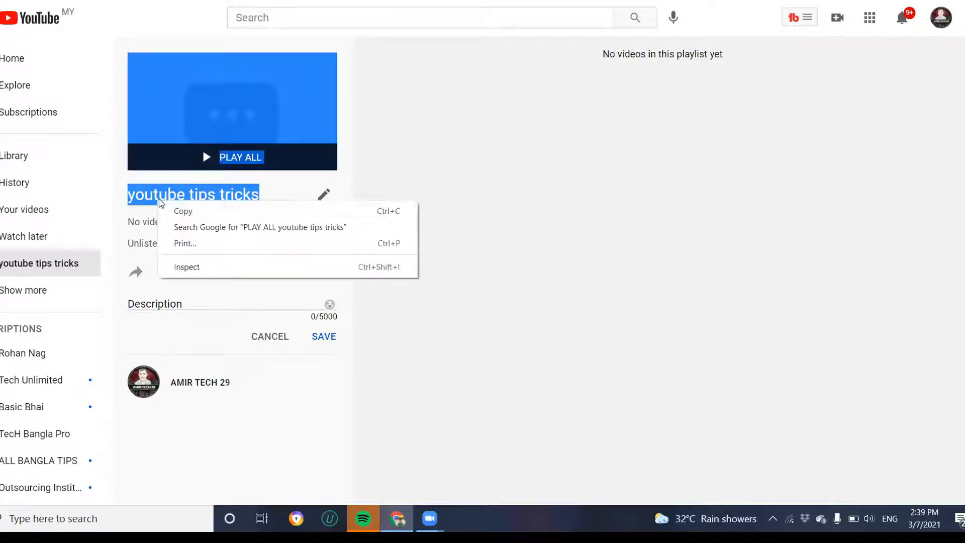
{"action": "left_click", "coordinate": [174, 209]}
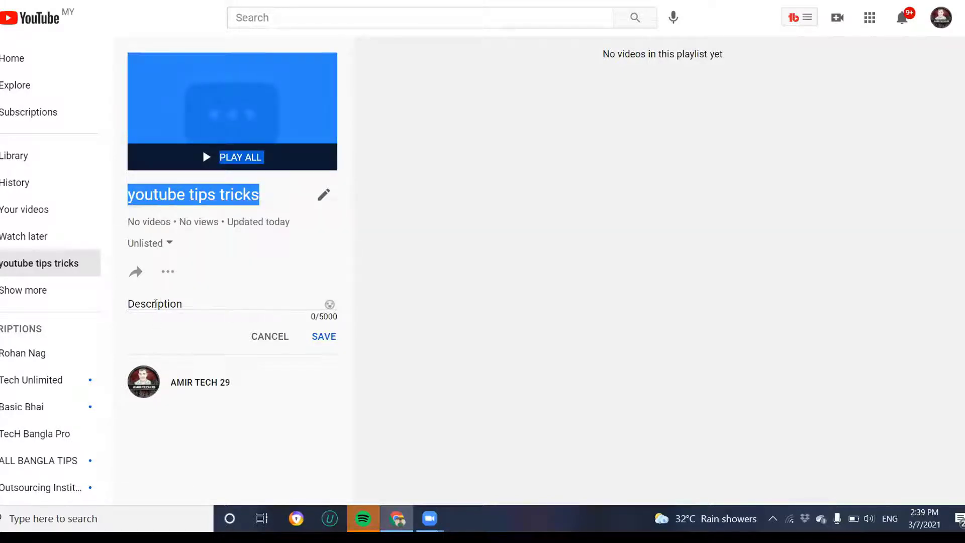
{"action": "left_click", "coordinate": [183, 304]}
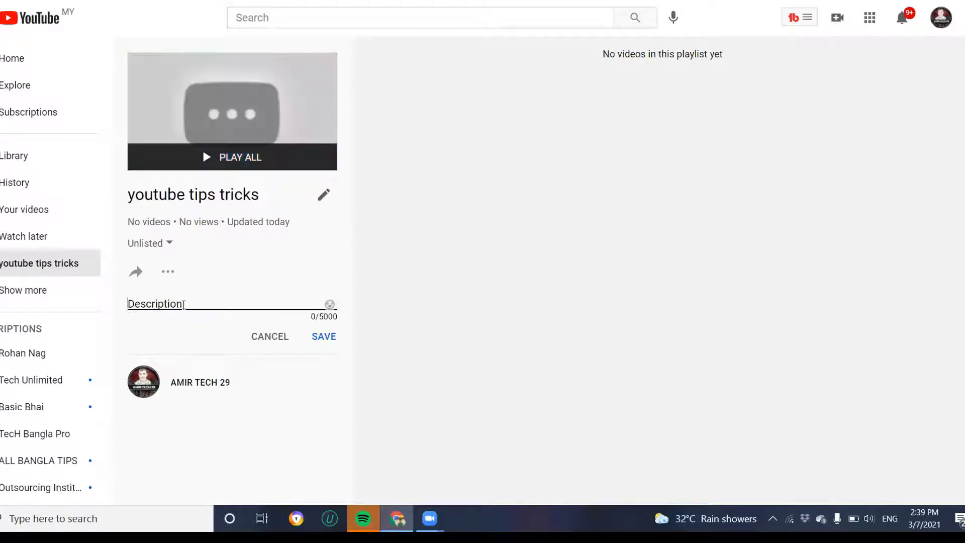
{"action": "right_click", "coordinate": [180, 304]}
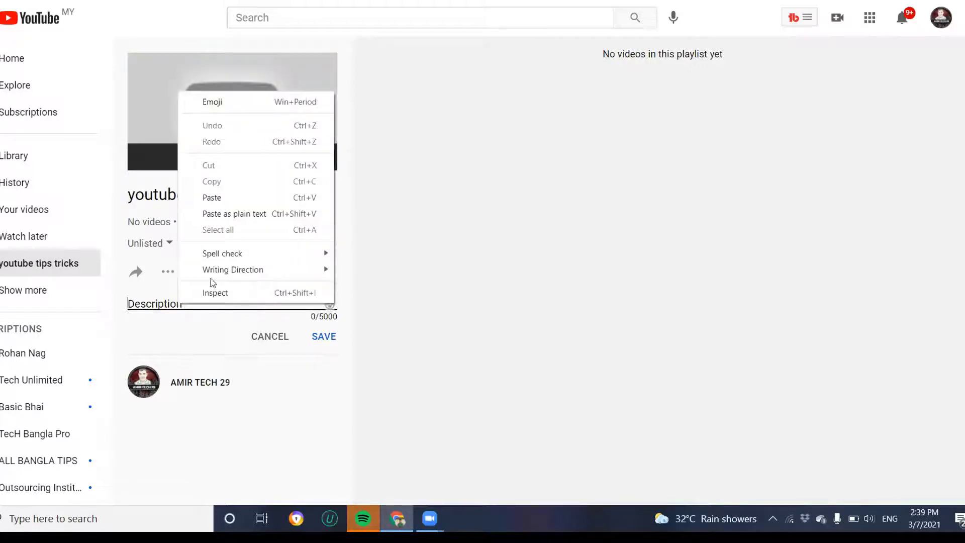
{"action": "left_click", "coordinate": [212, 199]}
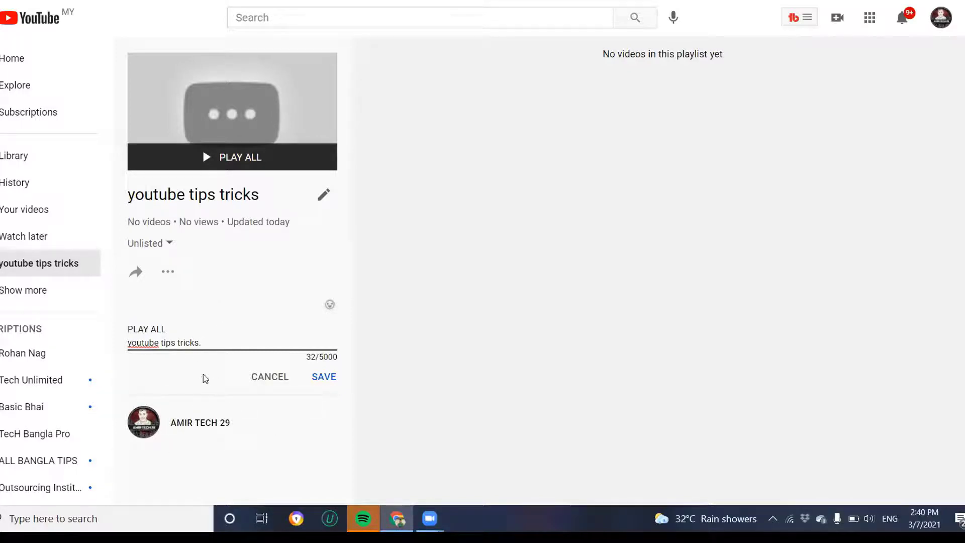
{"action": "left_click", "coordinate": [323, 377]}
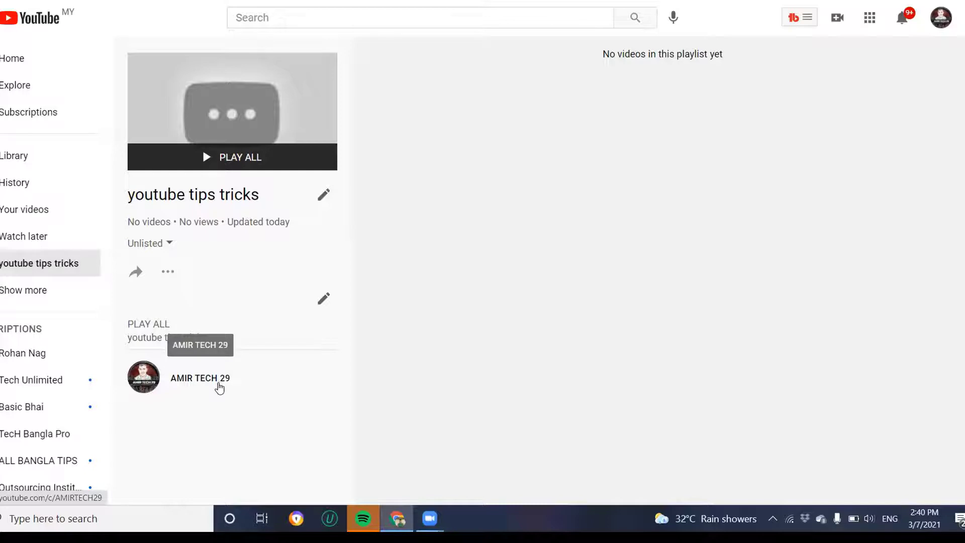
Step: Add the channel's own videos on creating a professional logo in mobile and removing background noise from audio to the playlist
{"action": "left_click", "coordinate": [167, 272]}
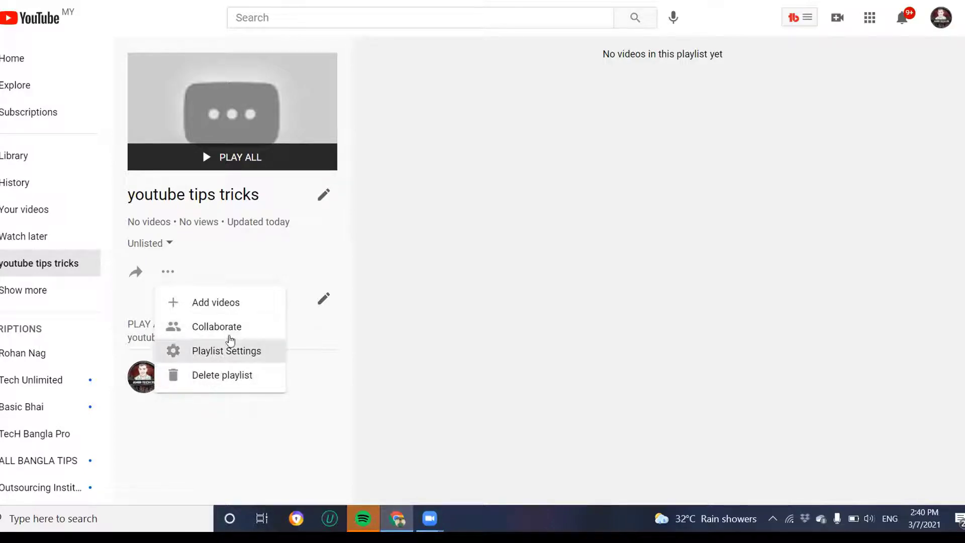
{"action": "left_click", "coordinate": [216, 308]}
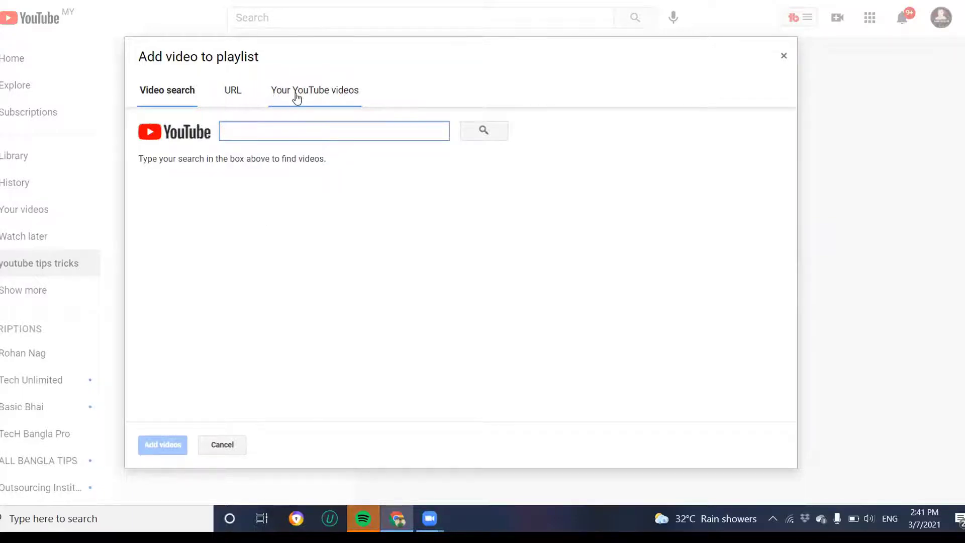
{"action": "left_click", "coordinate": [320, 93]}
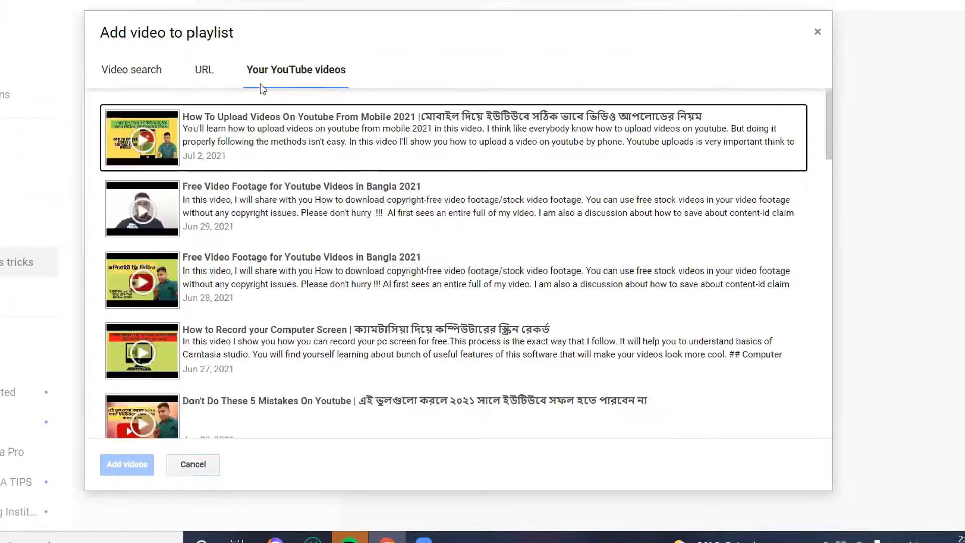
{"action": "scroll", "coordinate": [302, 329], "scroll_direction": "down", "scroll_amount": 8}
{"action": "scroll", "coordinate": [344, 381], "scroll_direction": "down", "scroll_amount": 15}
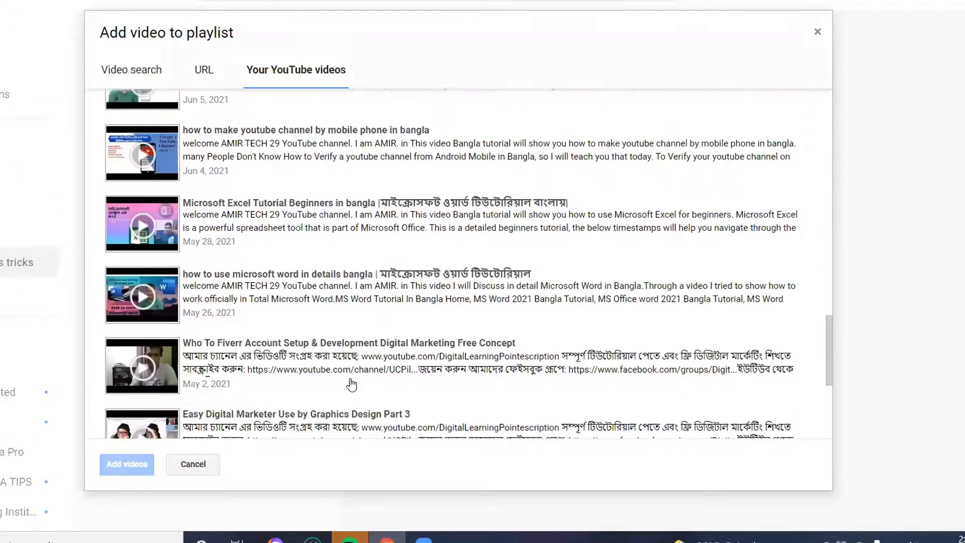
{"action": "scroll", "coordinate": [362, 264], "scroll_direction": "up", "scroll_amount": 10}
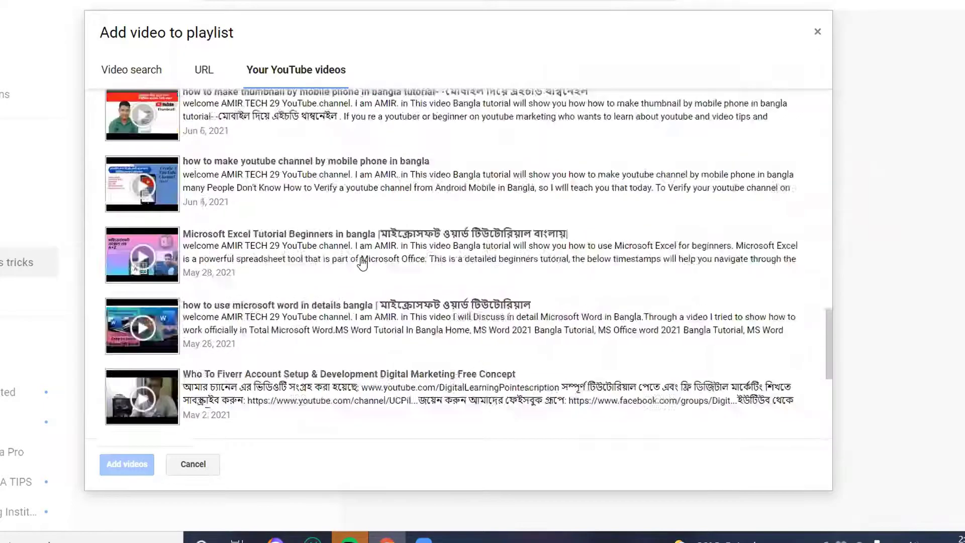
{"action": "left_click", "coordinate": [405, 156]}
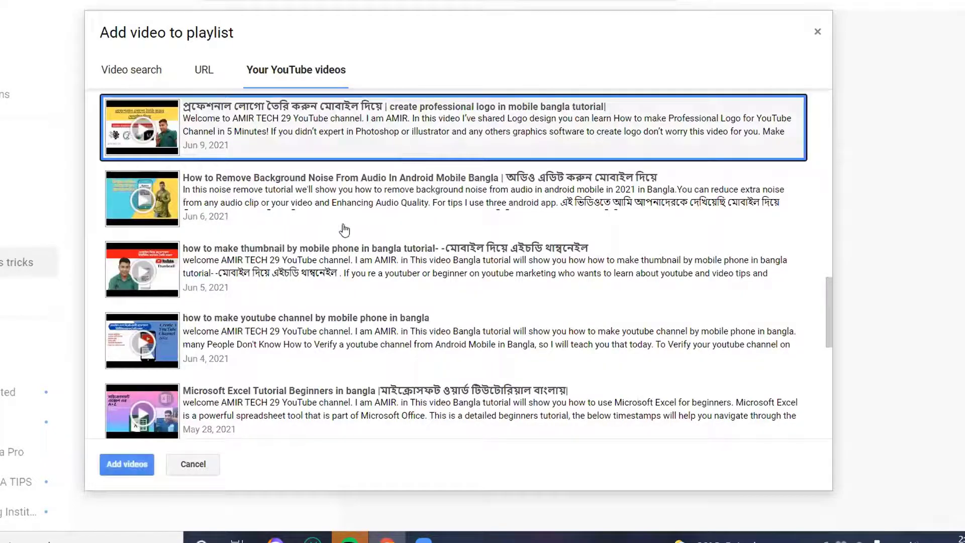
{"action": "left_click", "coordinate": [366, 198]}
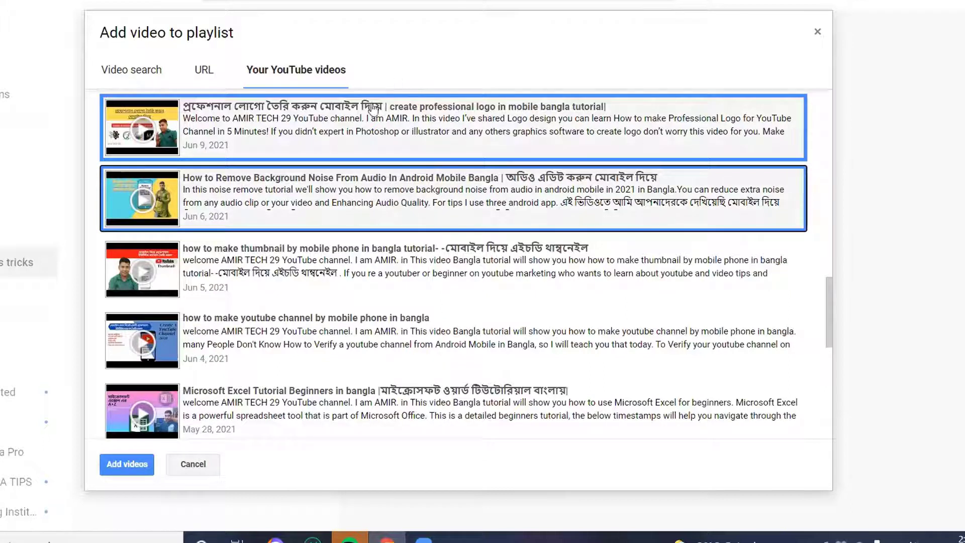
{"action": "left_click", "coordinate": [128, 464]}
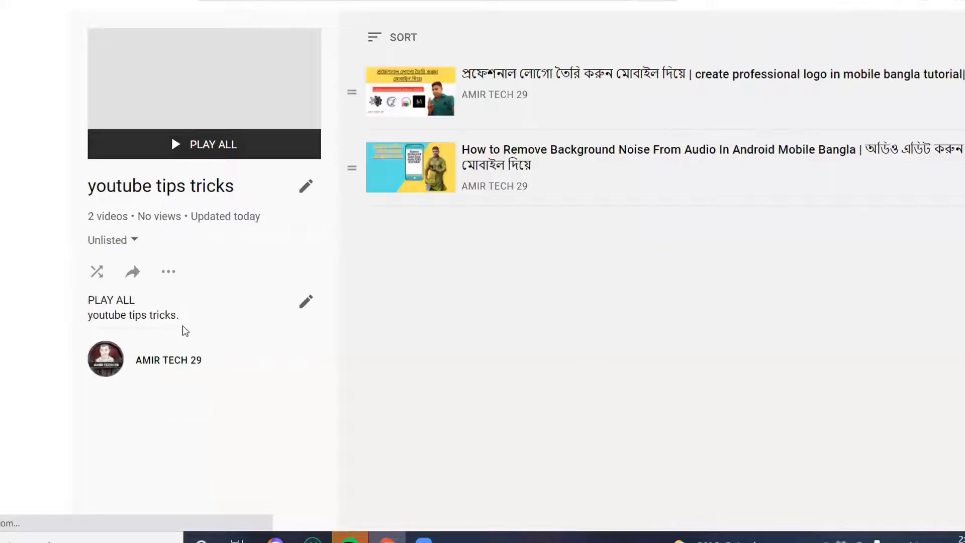
Step: Delete the "youtube tips tricks" playlist
{"action": "left_click", "coordinate": [170, 273]}
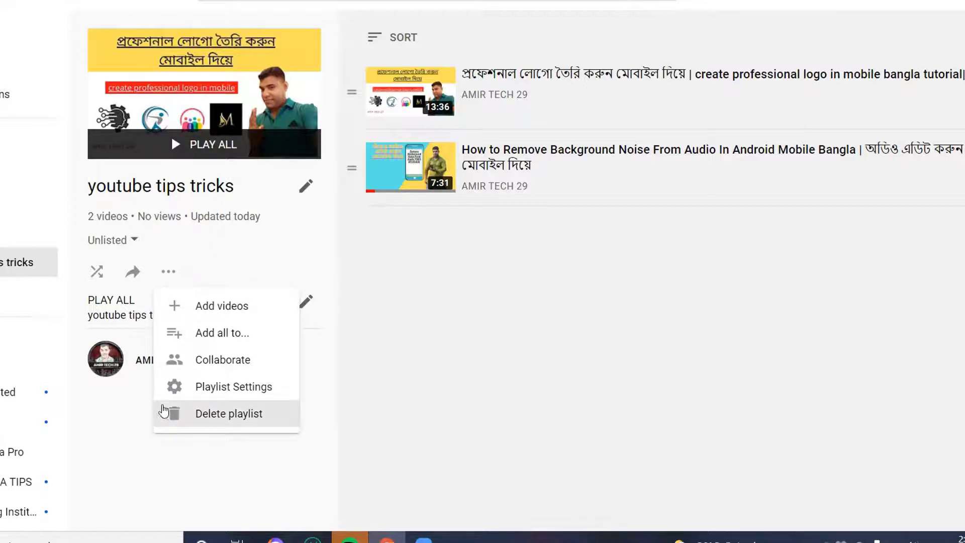
{"action": "left_click", "coordinate": [460, 342]}
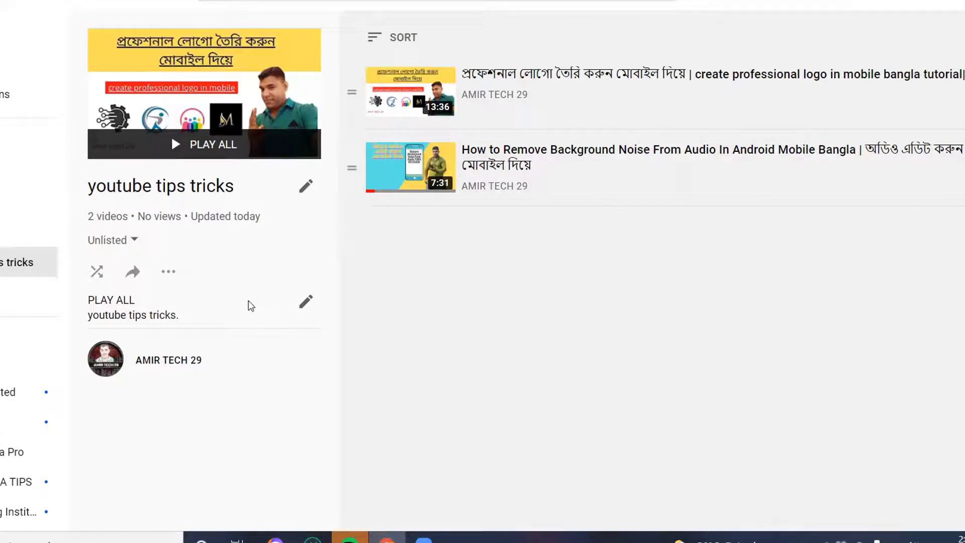
{"action": "left_click", "coordinate": [169, 272]}
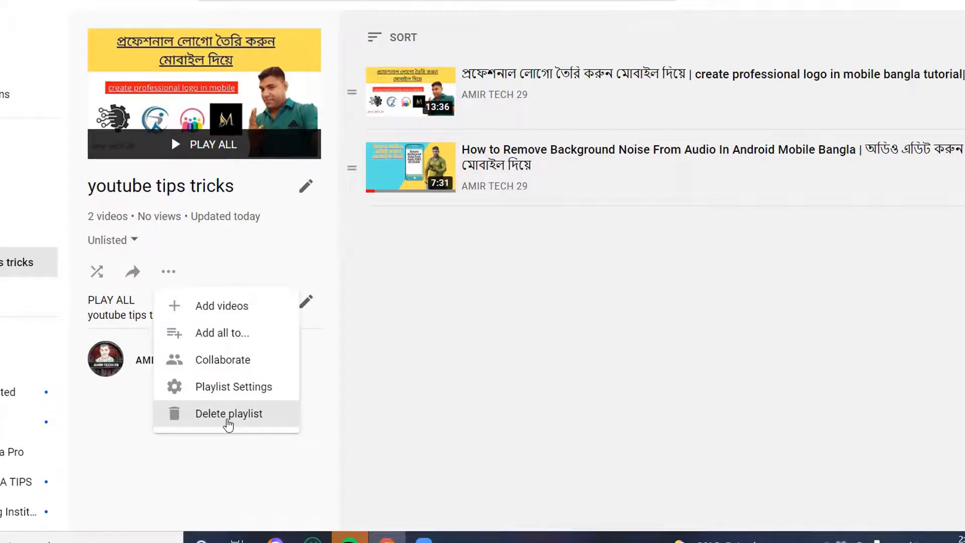
{"action": "left_click", "coordinate": [228, 413]}
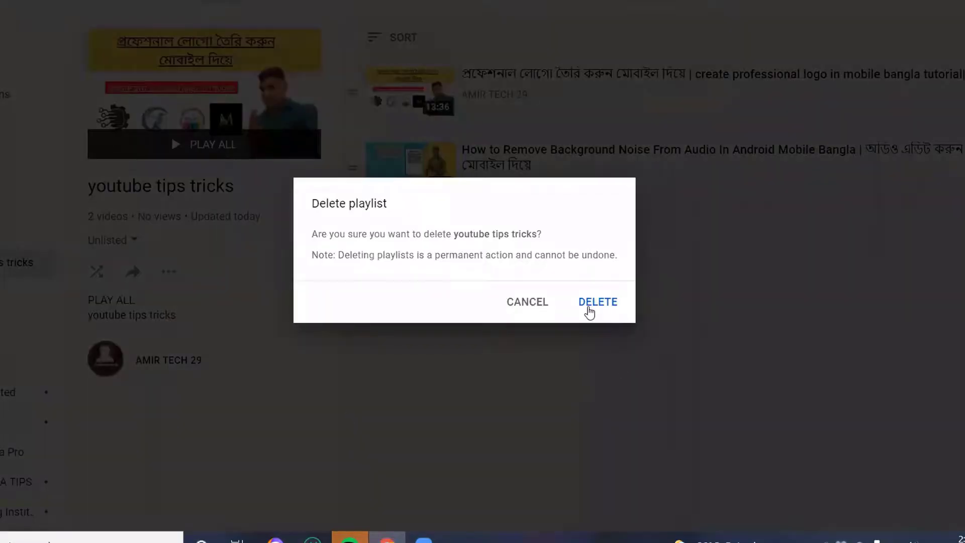
{"action": "left_click", "coordinate": [596, 308]}
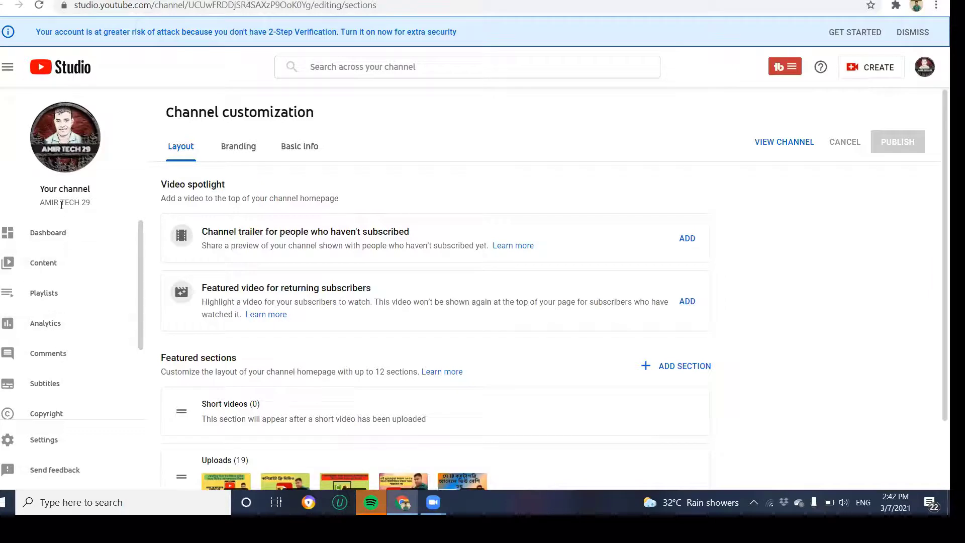
Step: Open the channel's customization layout, add a single-playlist featured section for "youtube Tips and tricks", and publish it
{"action": "scroll", "coordinate": [46, 329], "scroll_direction": "down", "scroll_amount": 2}
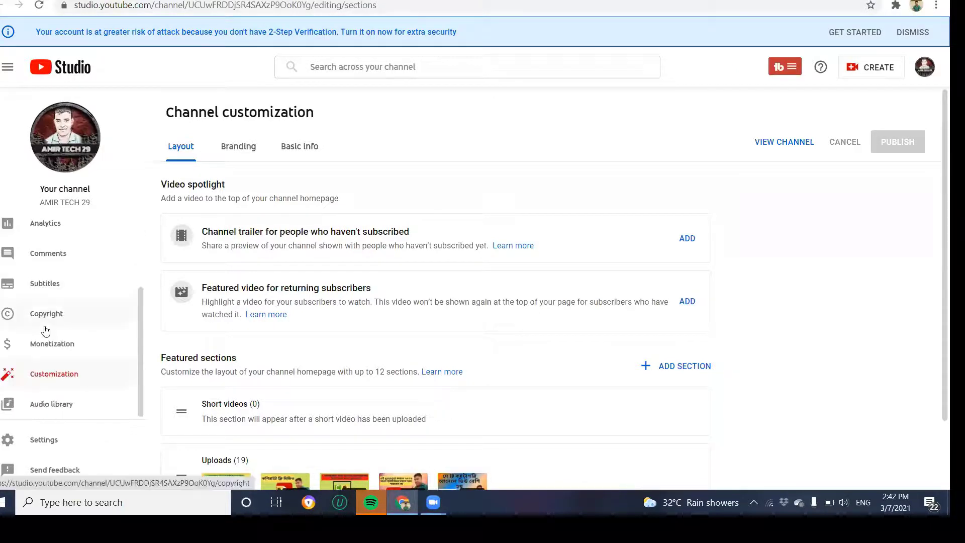
{"action": "left_click", "coordinate": [54, 382]}
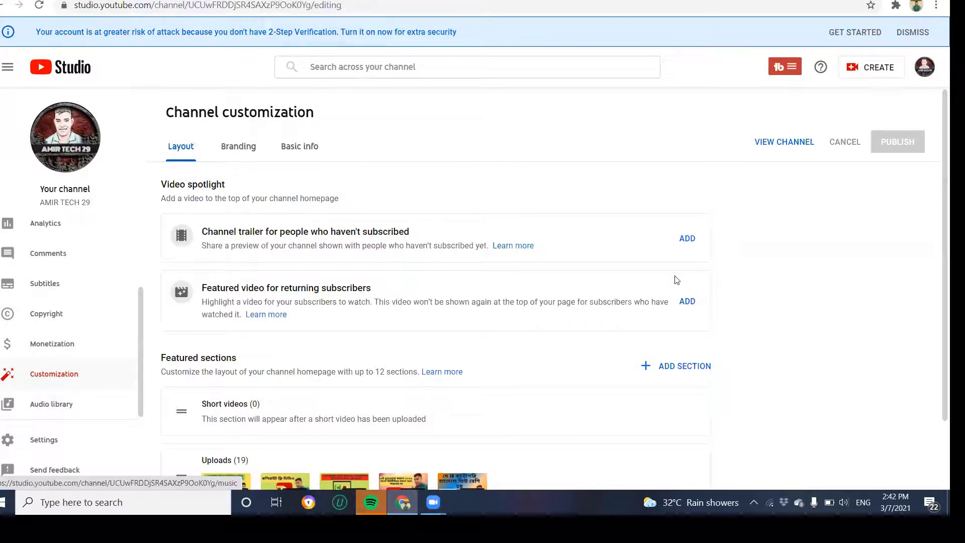
{"action": "scroll", "coordinate": [341, 251], "scroll_direction": "down", "scroll_amount": 2}
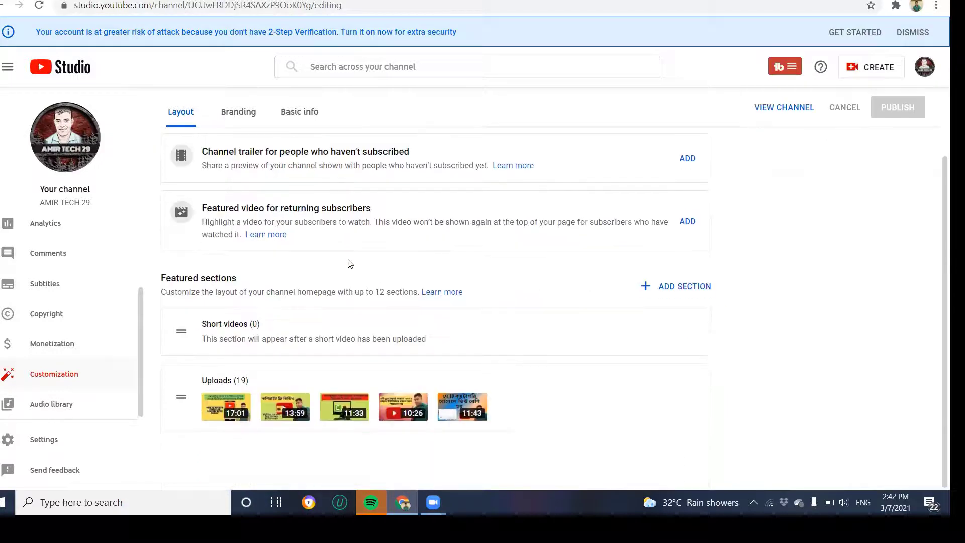
{"action": "scroll", "coordinate": [323, 143], "scroll_direction": "up", "scroll_amount": 2}
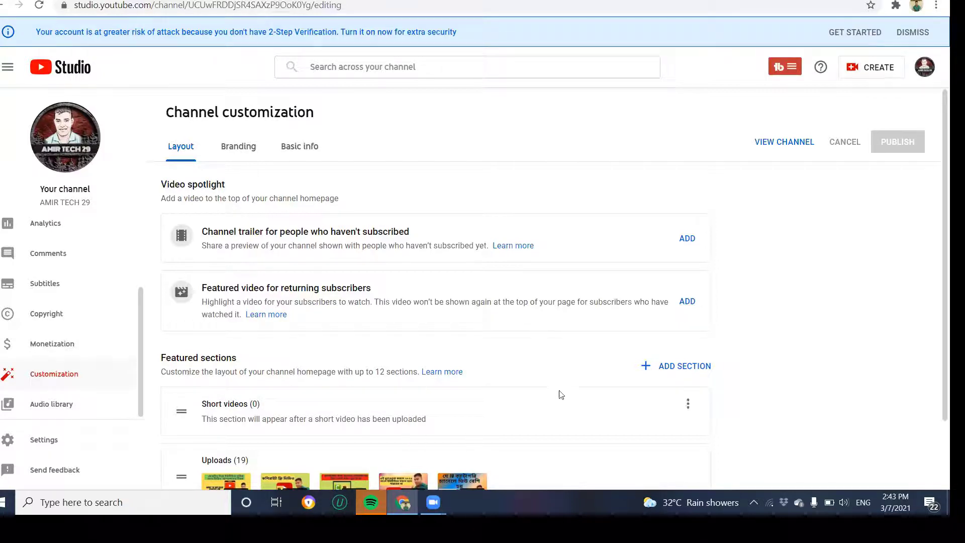
{"action": "left_click", "coordinate": [689, 369]}
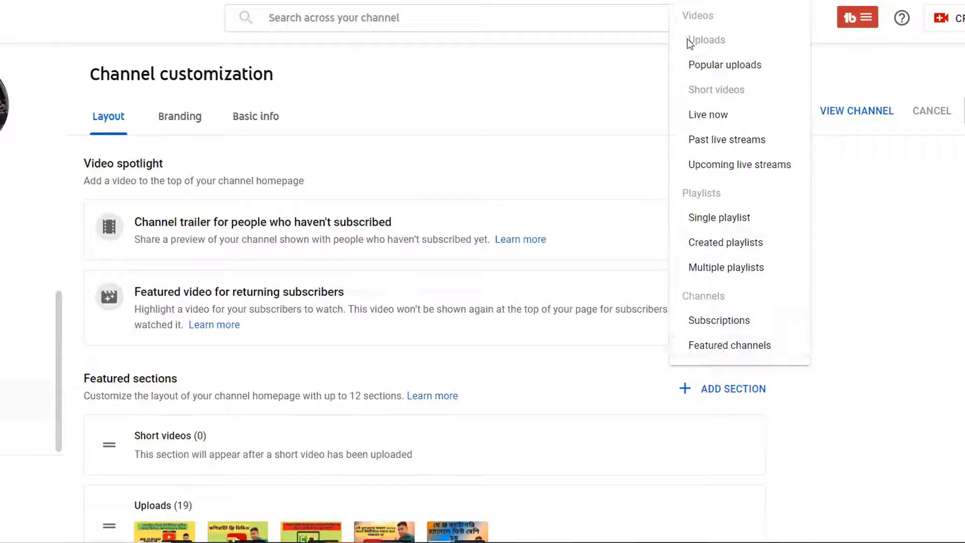
{"action": "left_click", "coordinate": [727, 226]}
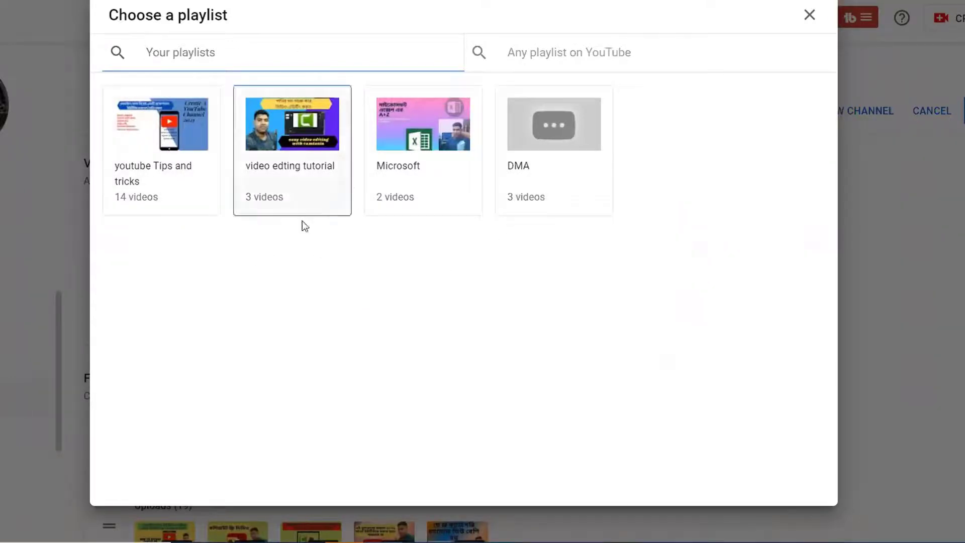
{"action": "left_click", "coordinate": [272, 203]}
{"action": "left_click", "coordinate": [154, 167]}
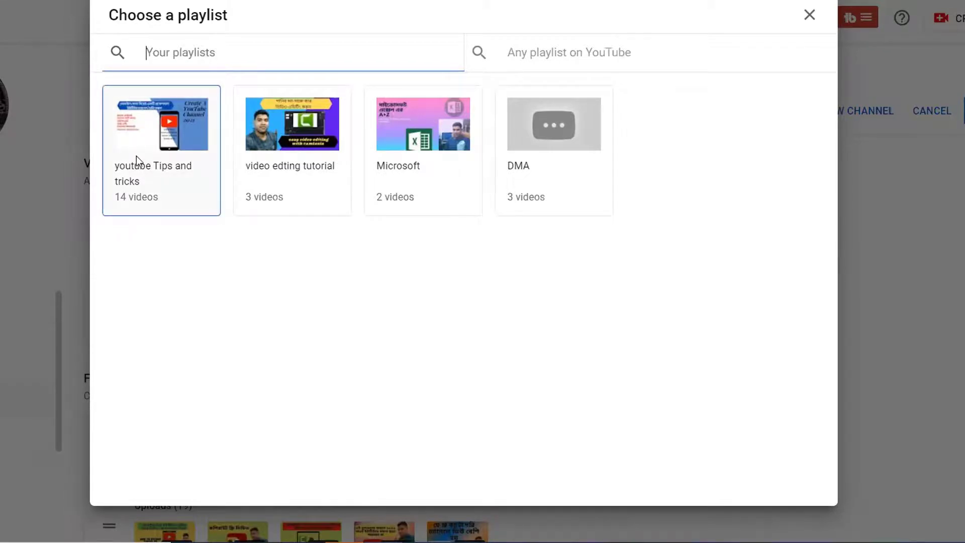
{"action": "left_click", "coordinate": [137, 155]}
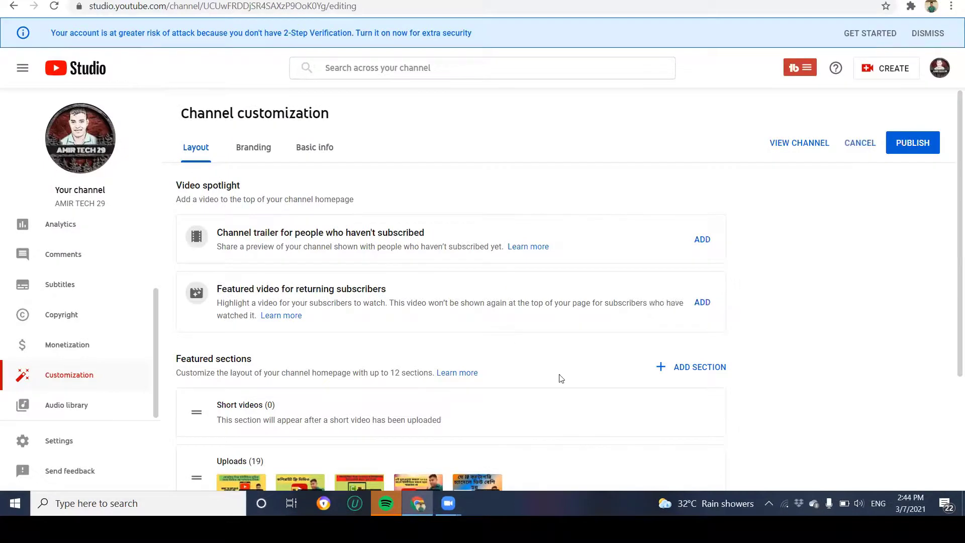
{"action": "left_click", "coordinate": [902, 143]}
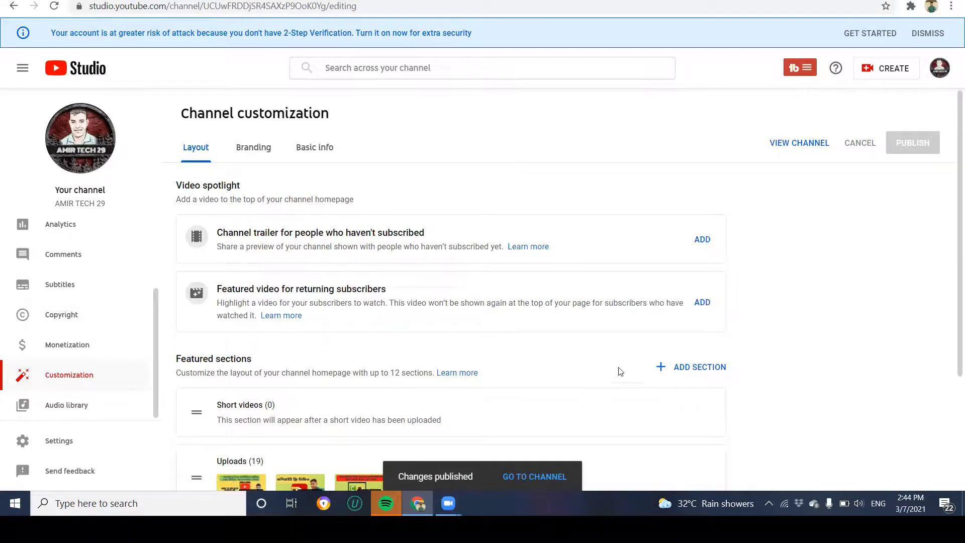
Step: Add another single-playlist featured section using the "video edting tutorial" playlist and publish the layout
{"action": "left_click", "coordinate": [706, 372]}
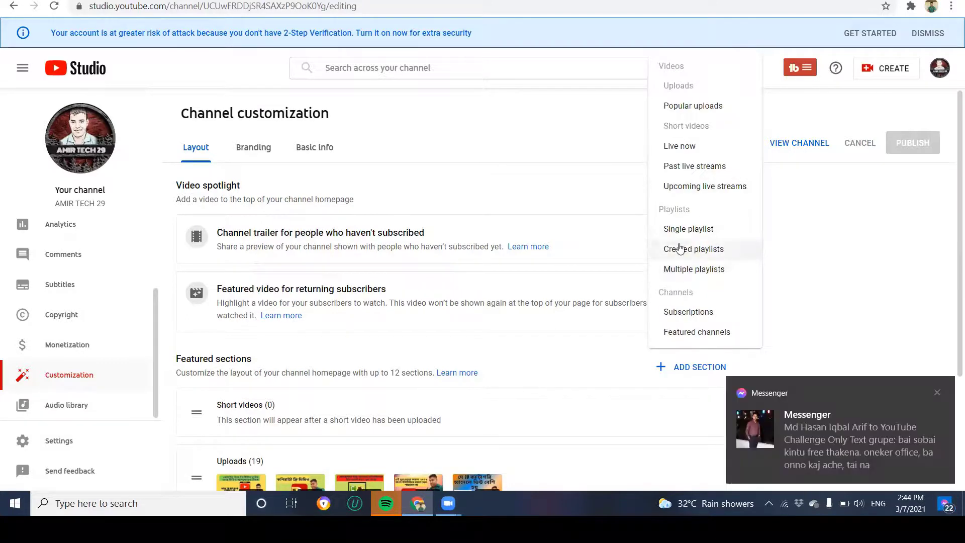
{"action": "left_click", "coordinate": [684, 230]}
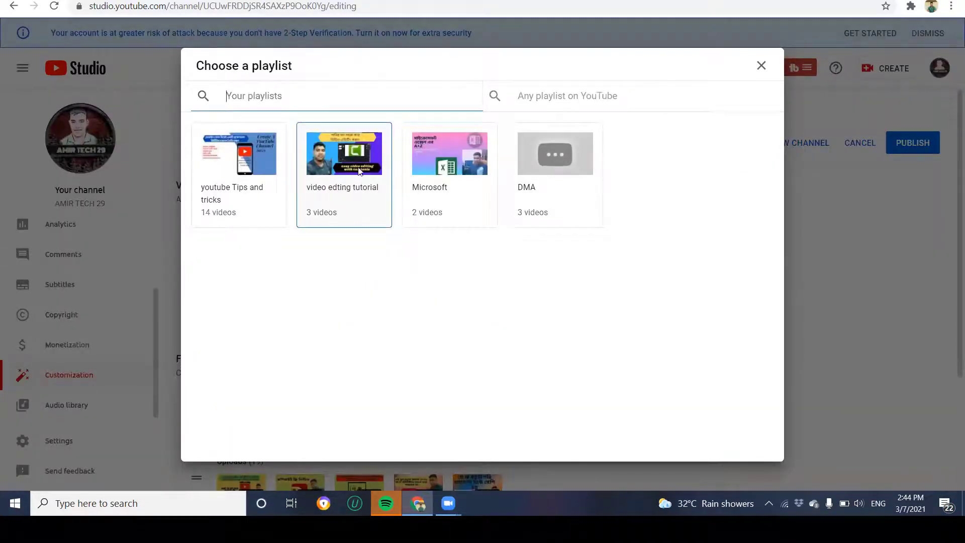
{"action": "left_click", "coordinate": [344, 171]}
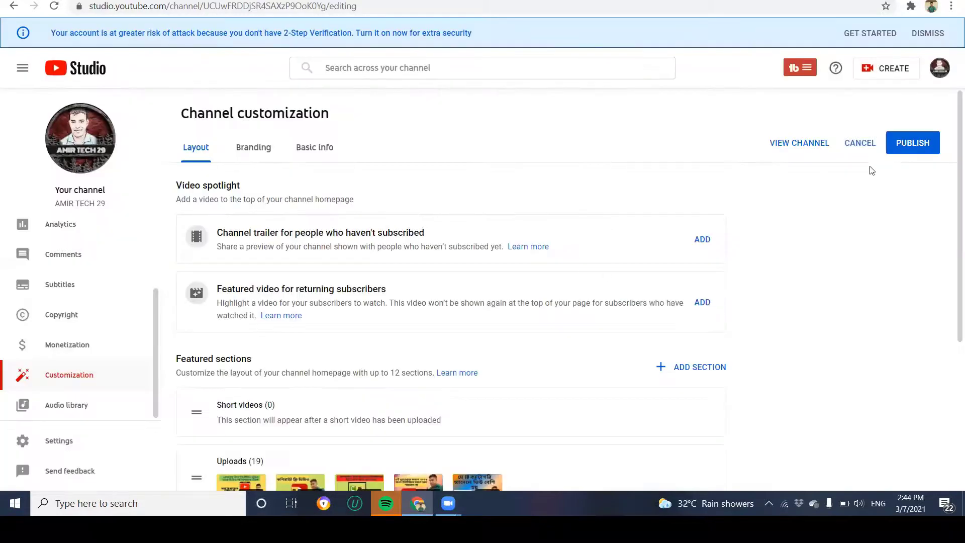
{"action": "left_click", "coordinate": [918, 145]}
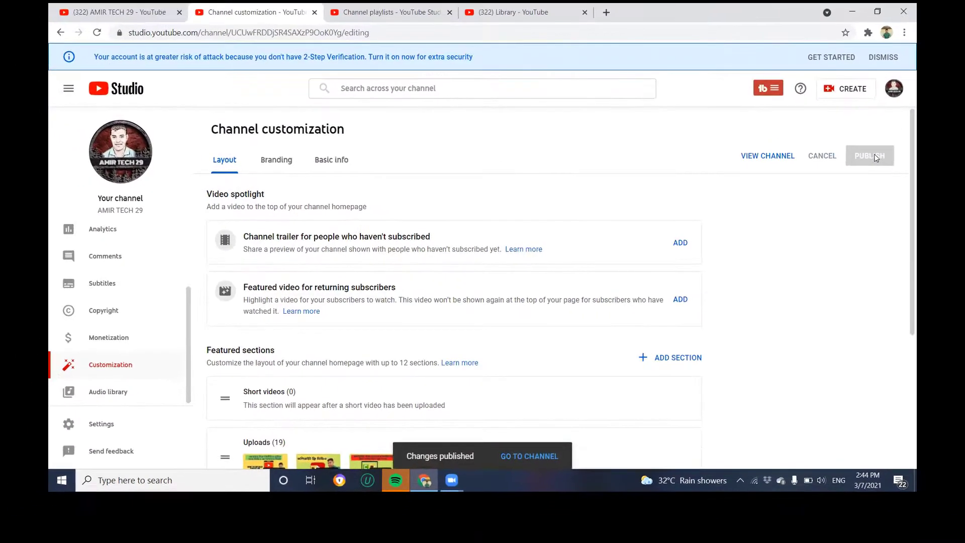
Step: Switch to the channel's public homepage and examine how the Uploads, "youtube Tips and tricks" and "video edting tutorial" sections are arranged
{"action": "left_click", "coordinate": [427, 14]}
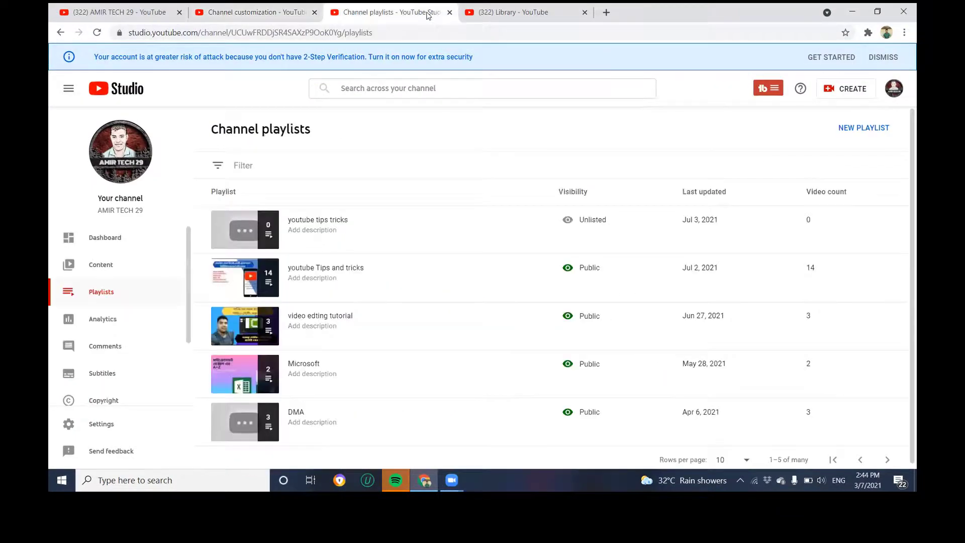
{"action": "left_click", "coordinate": [504, 12]}
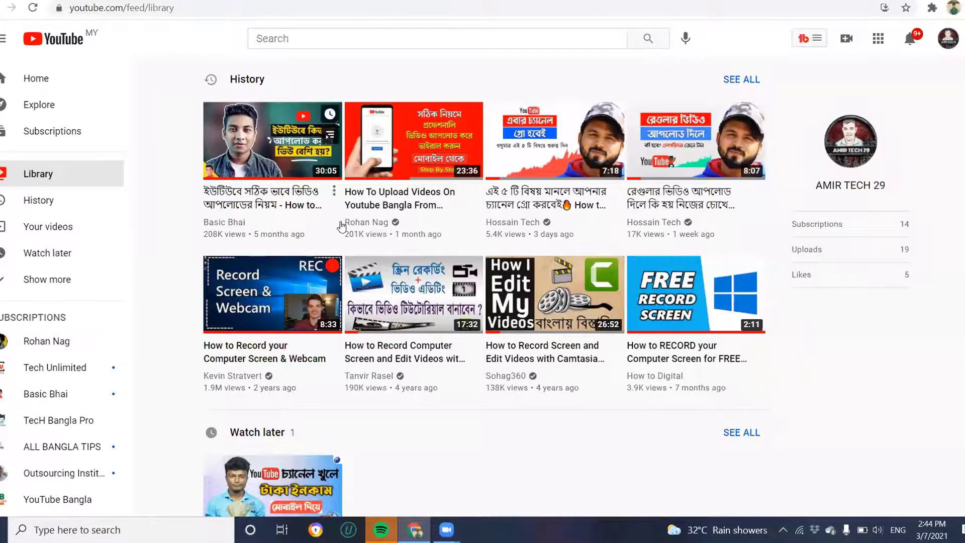
{"action": "left_click", "coordinate": [187, 3]}
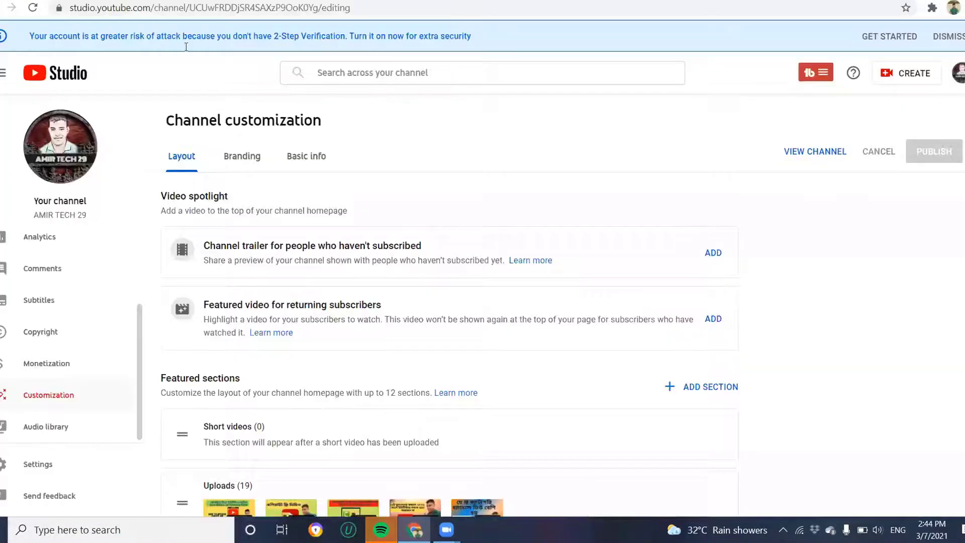
{"action": "key", "text": "ctrl+Tab"}
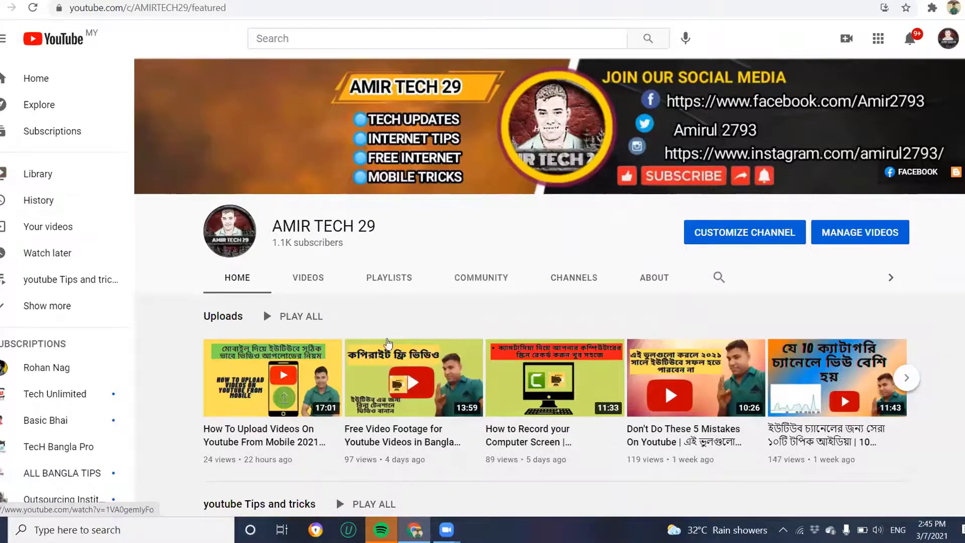
{"action": "scroll", "coordinate": [394, 353], "scroll_direction": "down", "scroll_amount": 1}
{"action": "scroll", "coordinate": [395, 354], "scroll_direction": "down", "scroll_amount": 3}
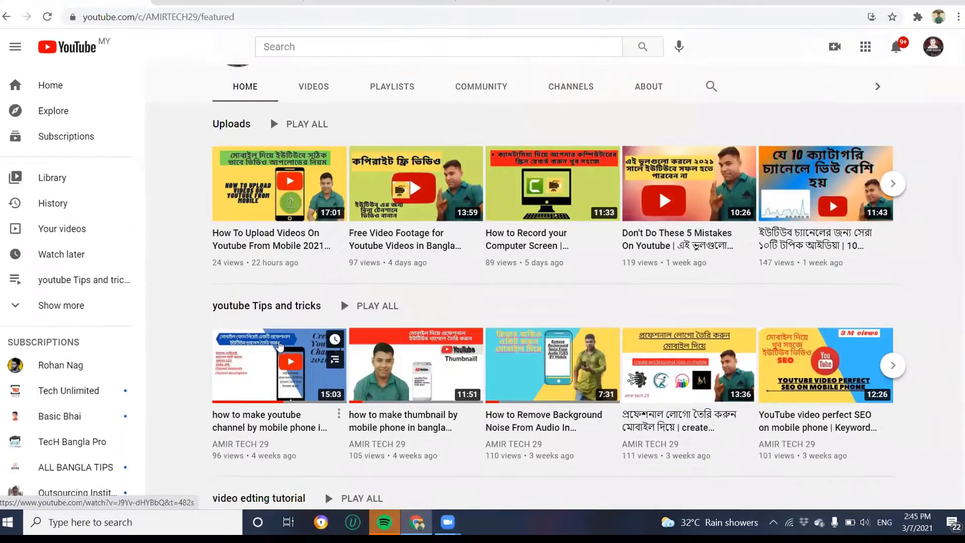
{"action": "scroll", "coordinate": [251, 342], "scroll_direction": "down", "scroll_amount": 3}
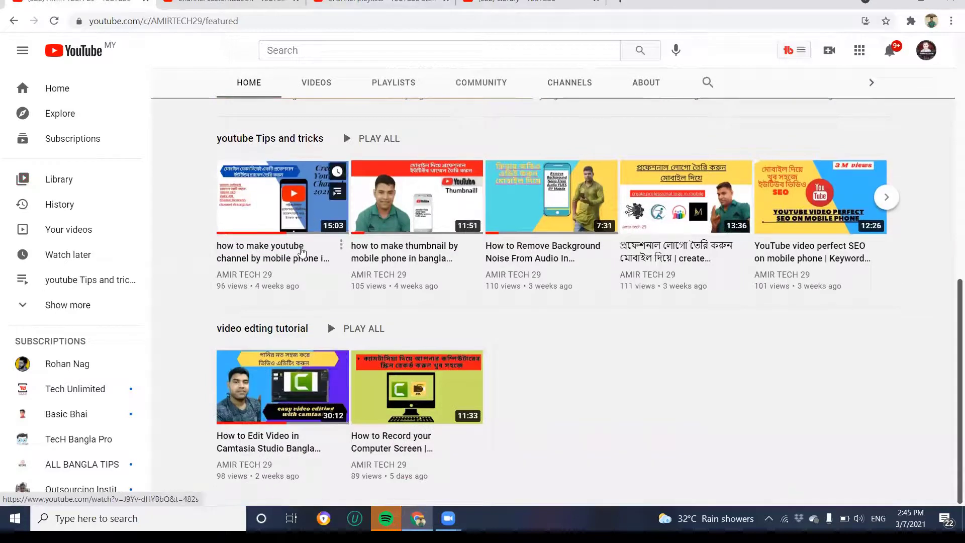
{"action": "scroll", "coordinate": [293, 297], "scroll_direction": "up", "scroll_amount": 3}
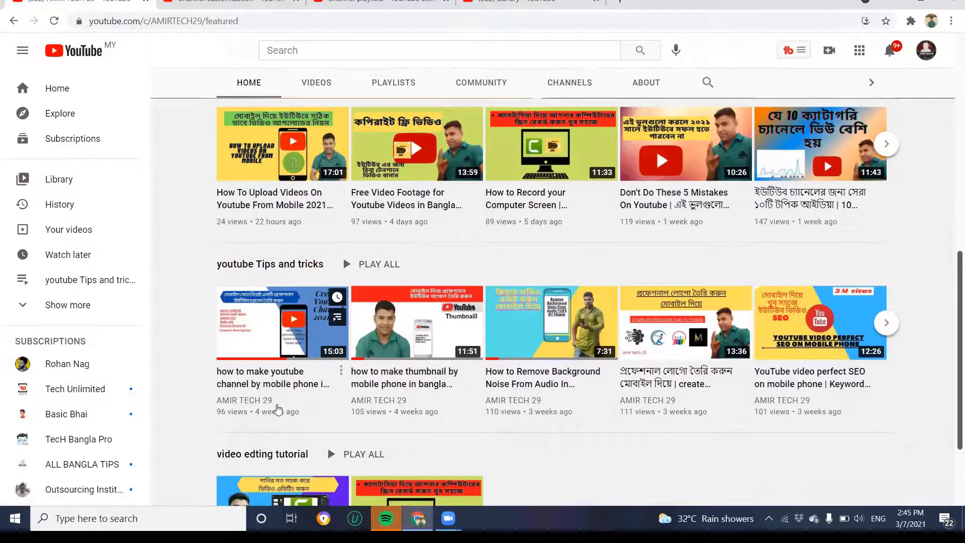
{"action": "scroll", "coordinate": [271, 455], "scroll_direction": "down", "scroll_amount": 3}
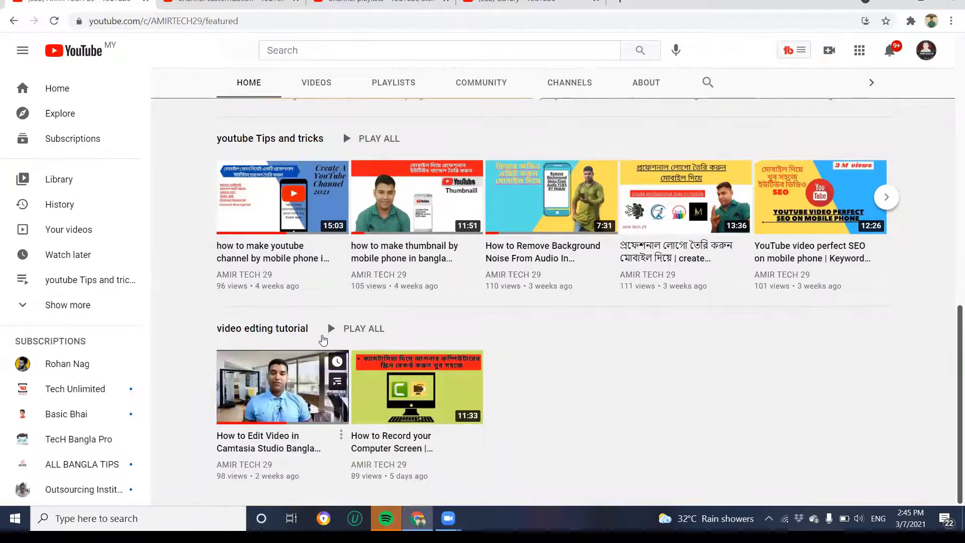
{"action": "scroll", "coordinate": [335, 319], "scroll_direction": "up", "scroll_amount": 4}
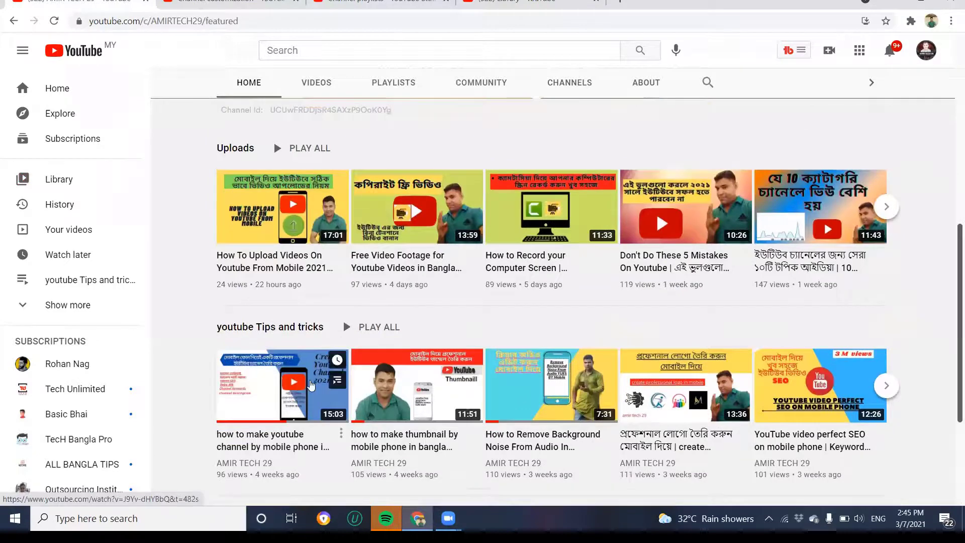
{"action": "scroll", "coordinate": [331, 349], "scroll_direction": "down", "scroll_amount": 4}
{"action": "mouse_move", "coordinate": [333, 370]}
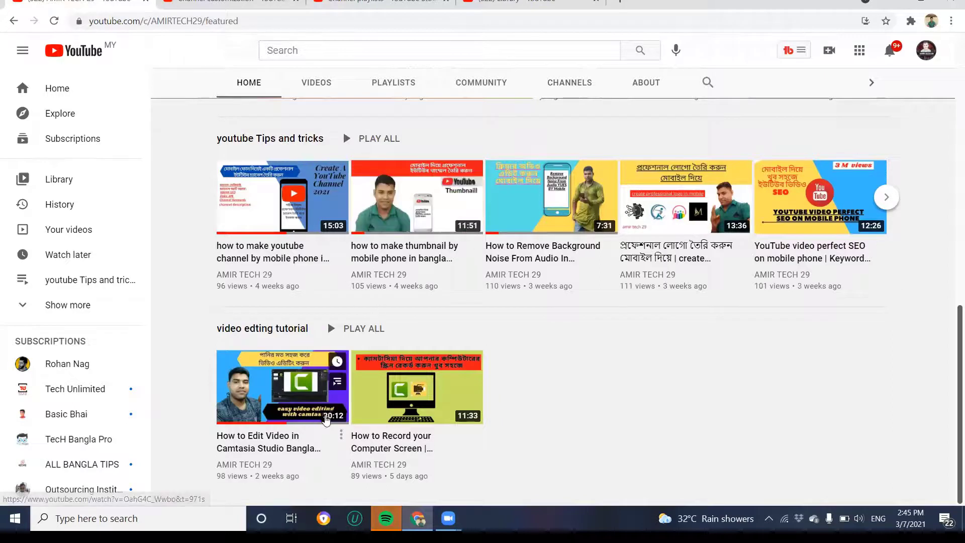
{"action": "mouse_move", "coordinate": [319, 476]}
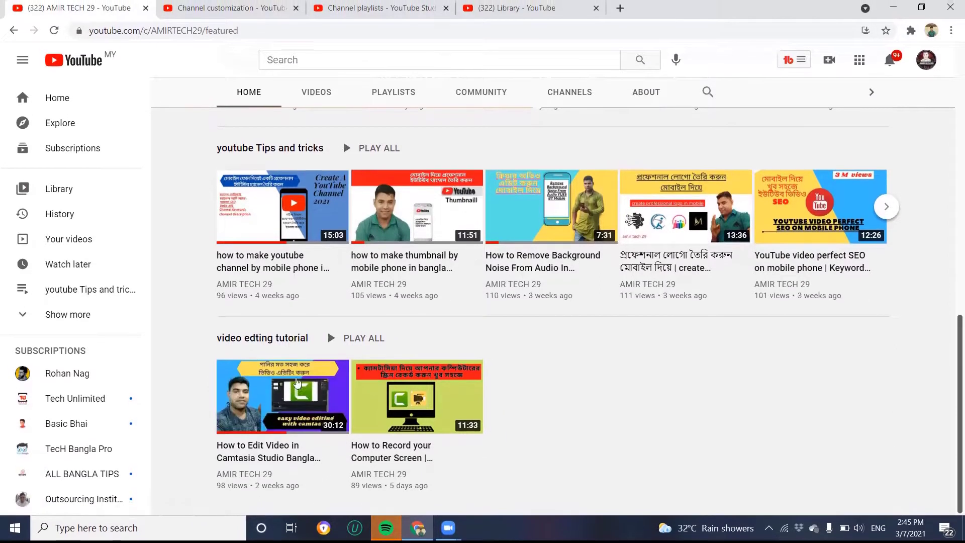
{"action": "mouse_move", "coordinate": [320, 415]}
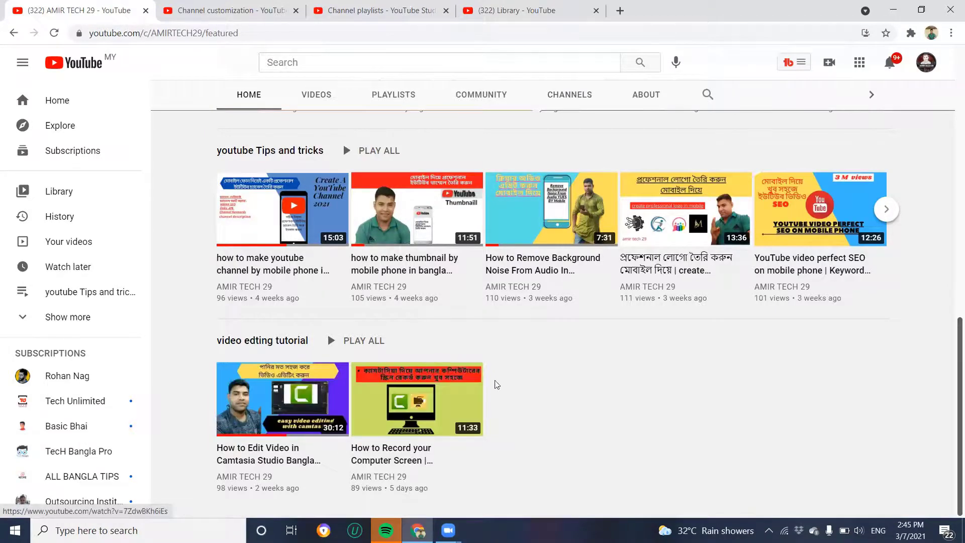
{"action": "scroll", "coordinate": [512, 367], "scroll_direction": "up", "scroll_amount": 3}
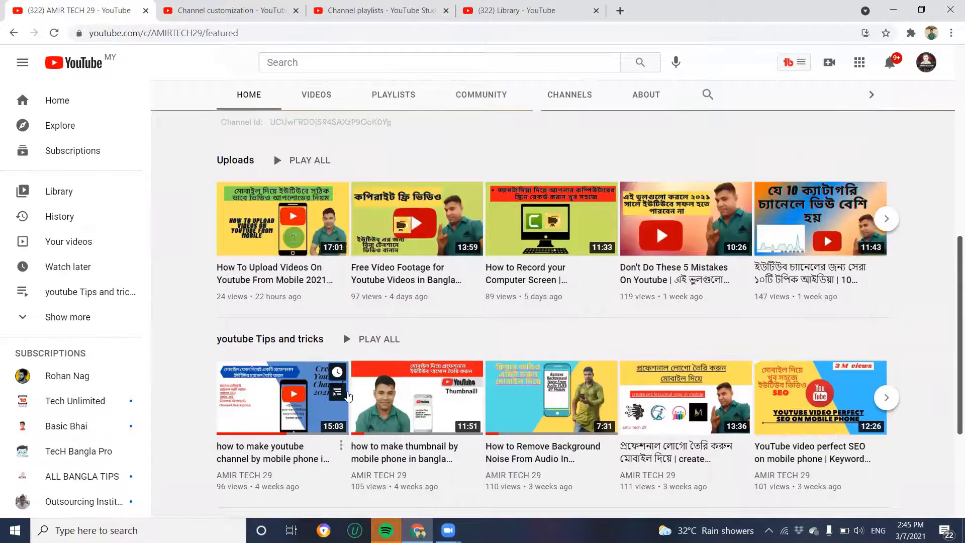
{"action": "mouse_move", "coordinate": [321, 436]}
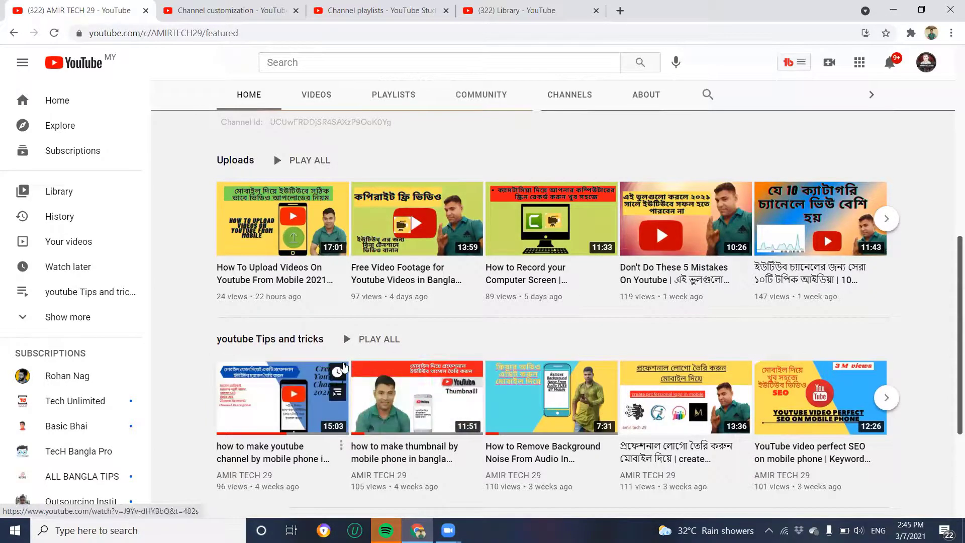
{"action": "scroll", "coordinate": [345, 365], "scroll_direction": "down", "scroll_amount": 2}
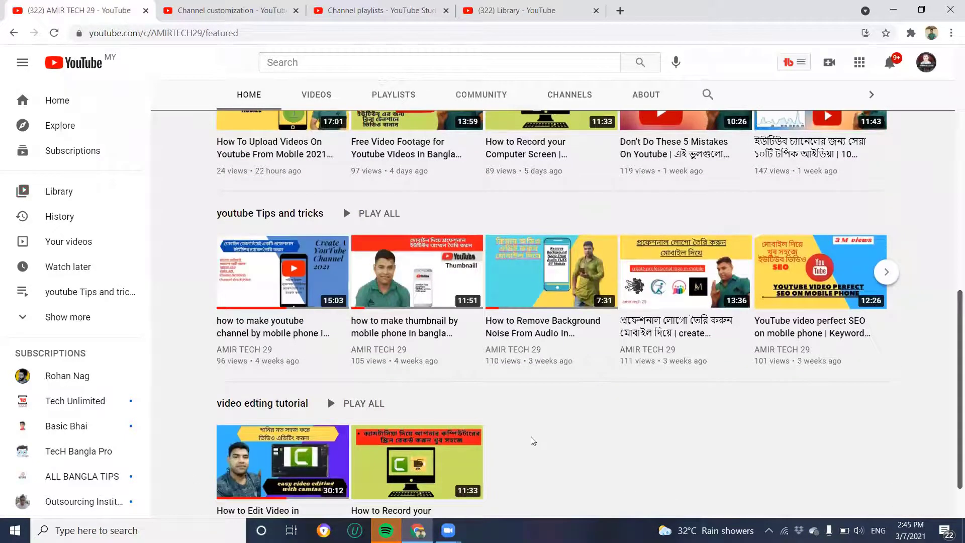